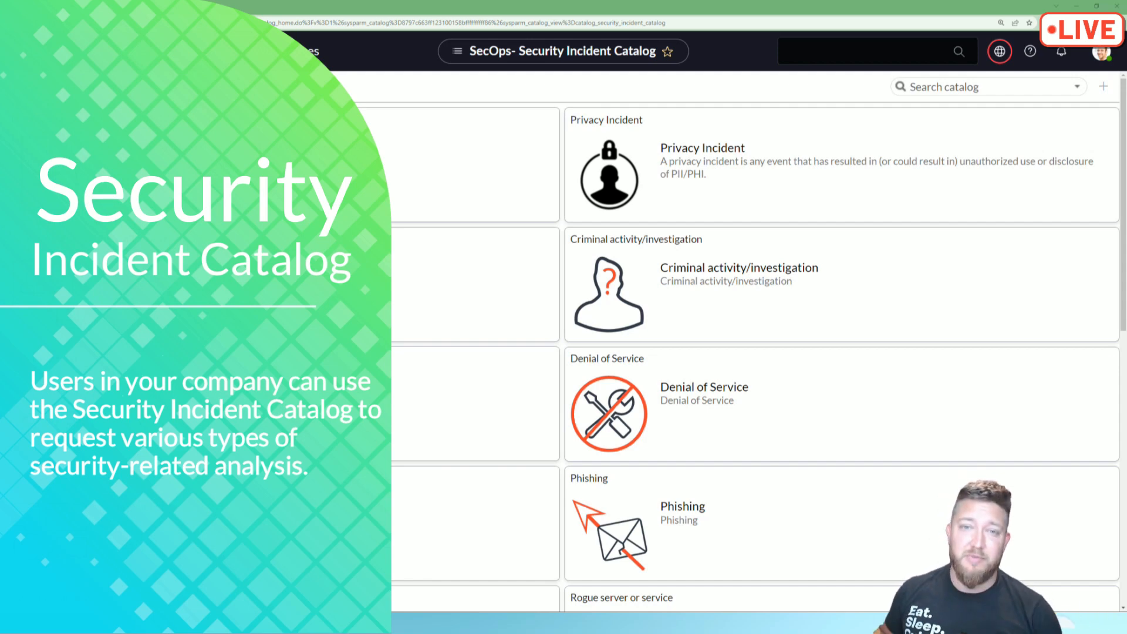
Browse the Security Incident Catalog, search the navigator for "record producers" and open the Record Producers list.
scroll(781, 421, "down", 6)
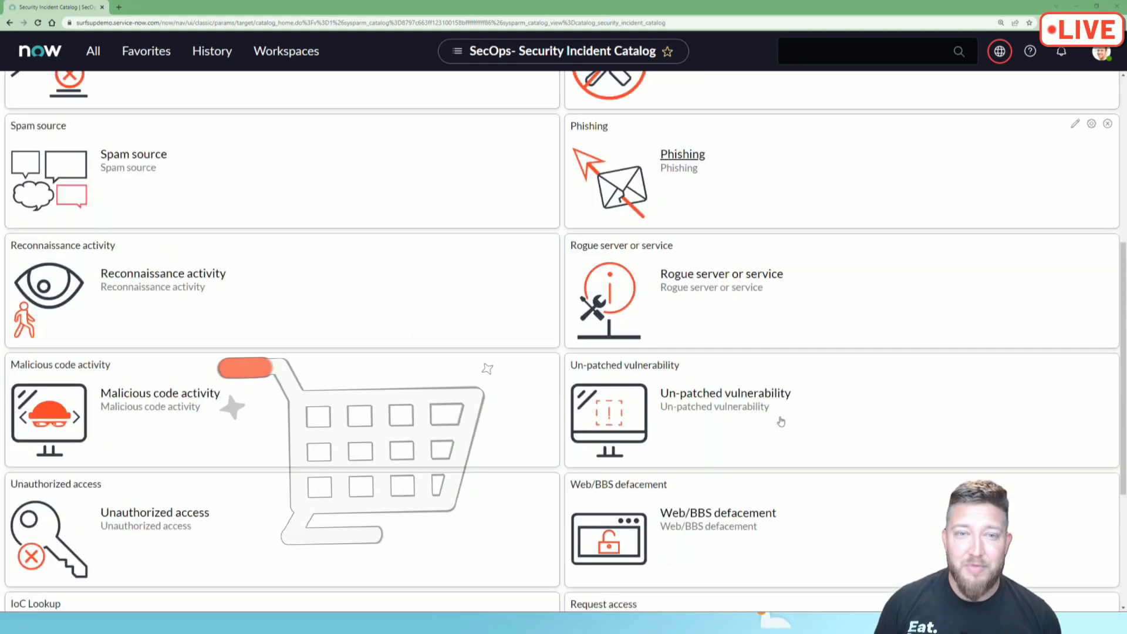
scroll(781, 422, "up", 6)
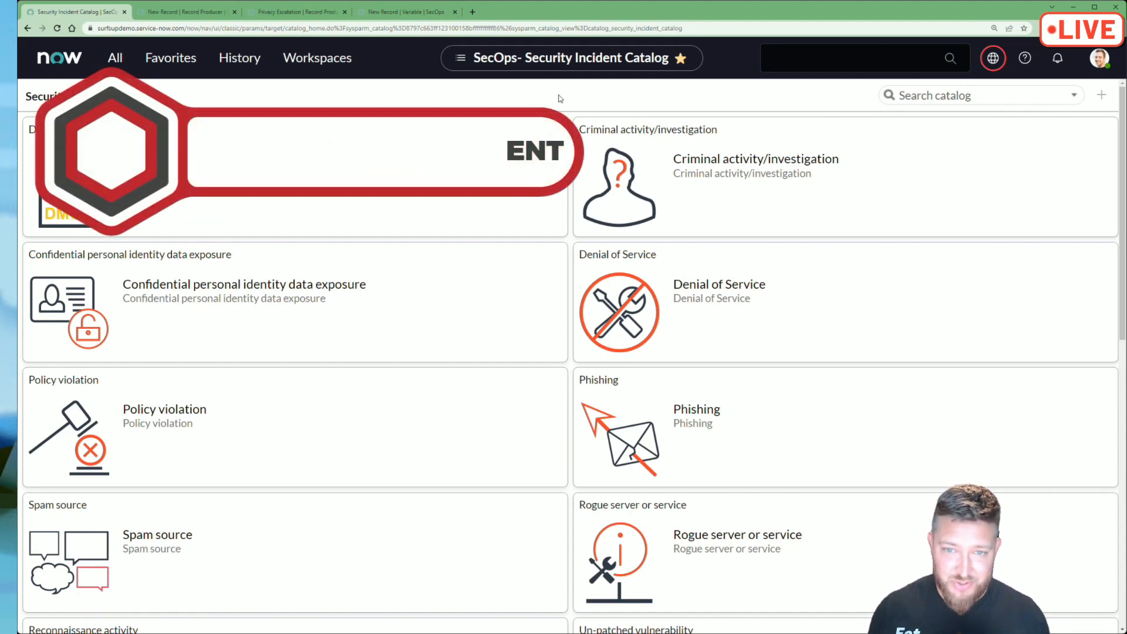
left_click(115, 58)
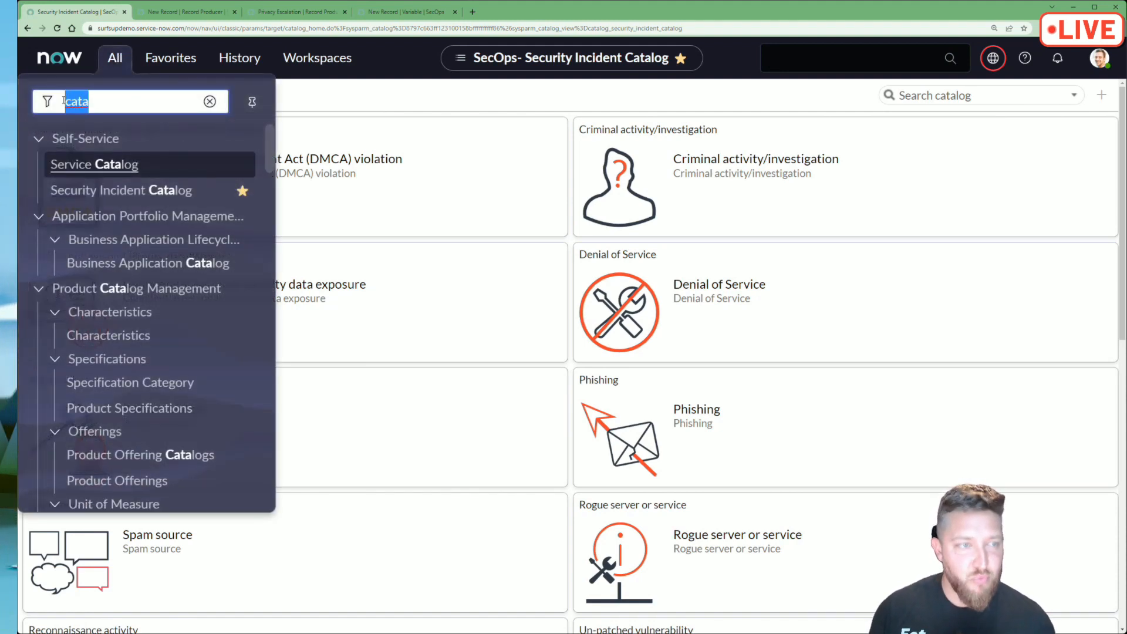
type("record producers")
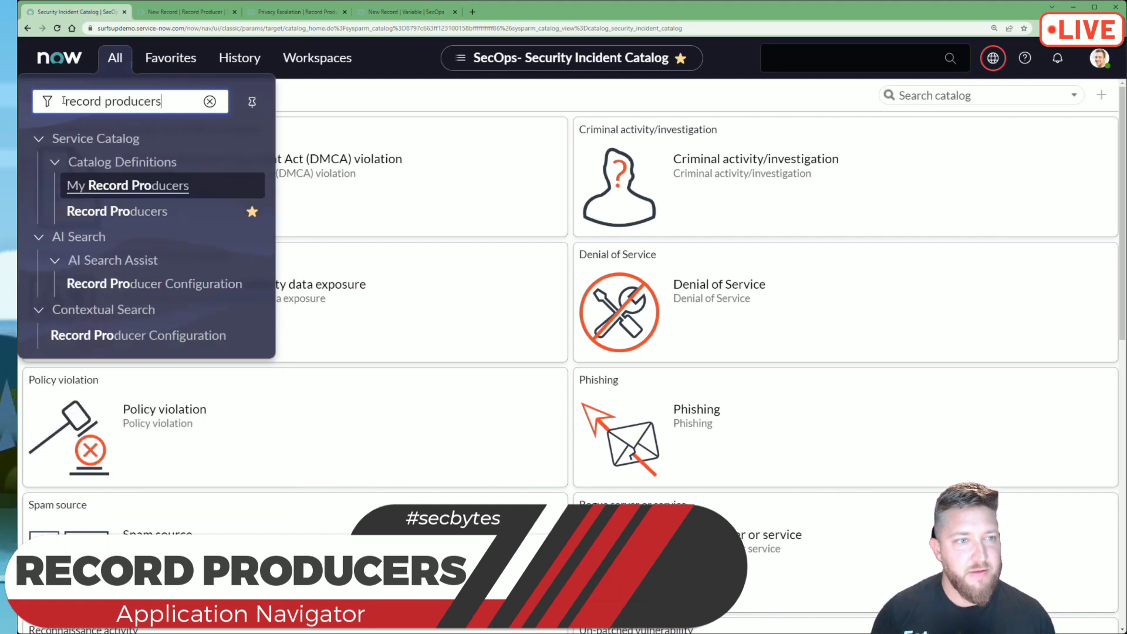
left_click(103, 212)
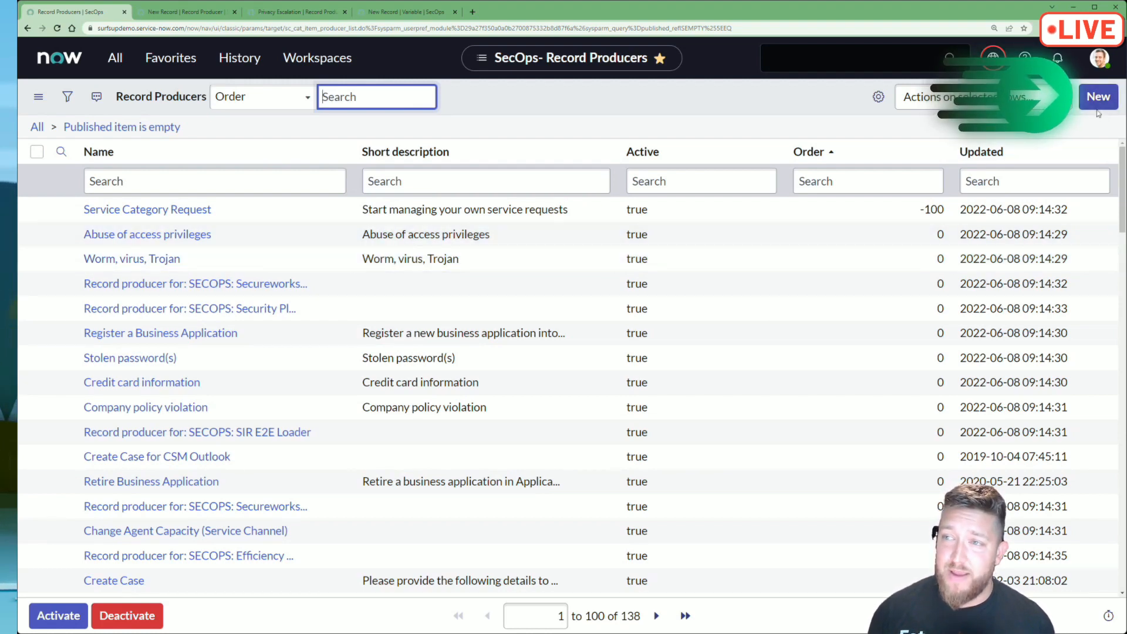
Switch to the new record producer form named Privacy Escalation and review its fields down to the script section.
left_click(202, 13)
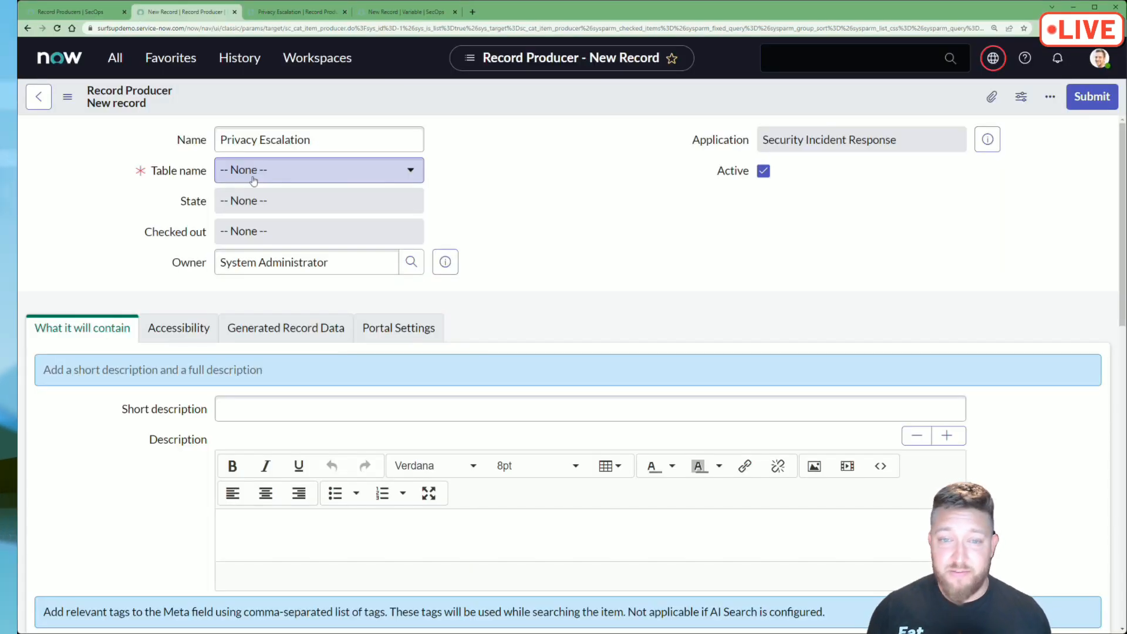
scroll(322, 159, "down", 15)
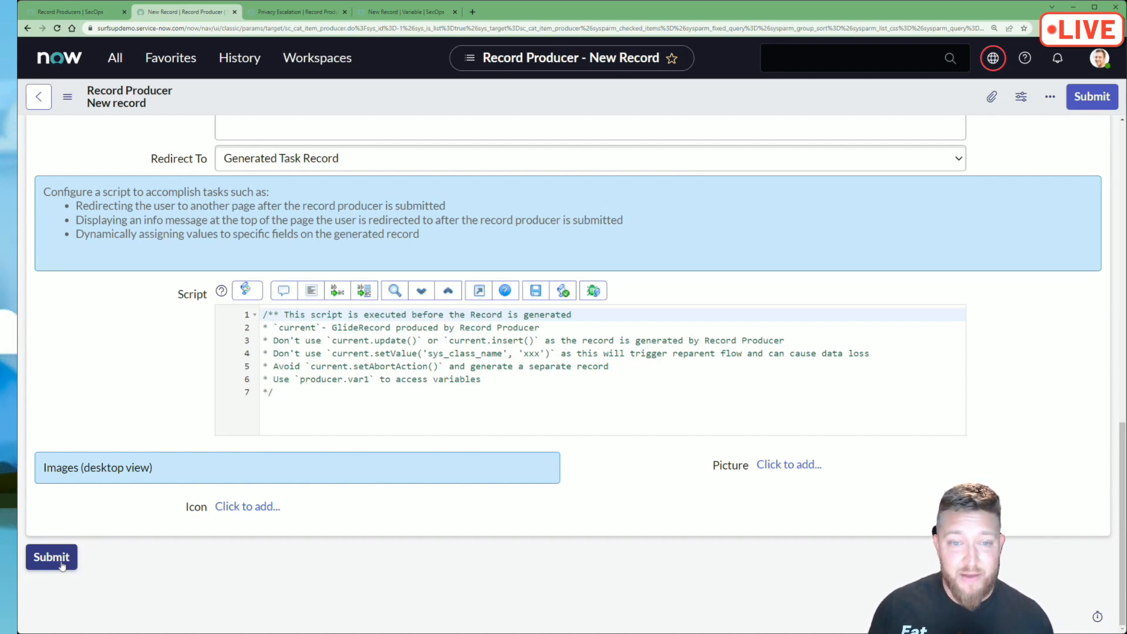
scroll(107, 419, "up", 13)
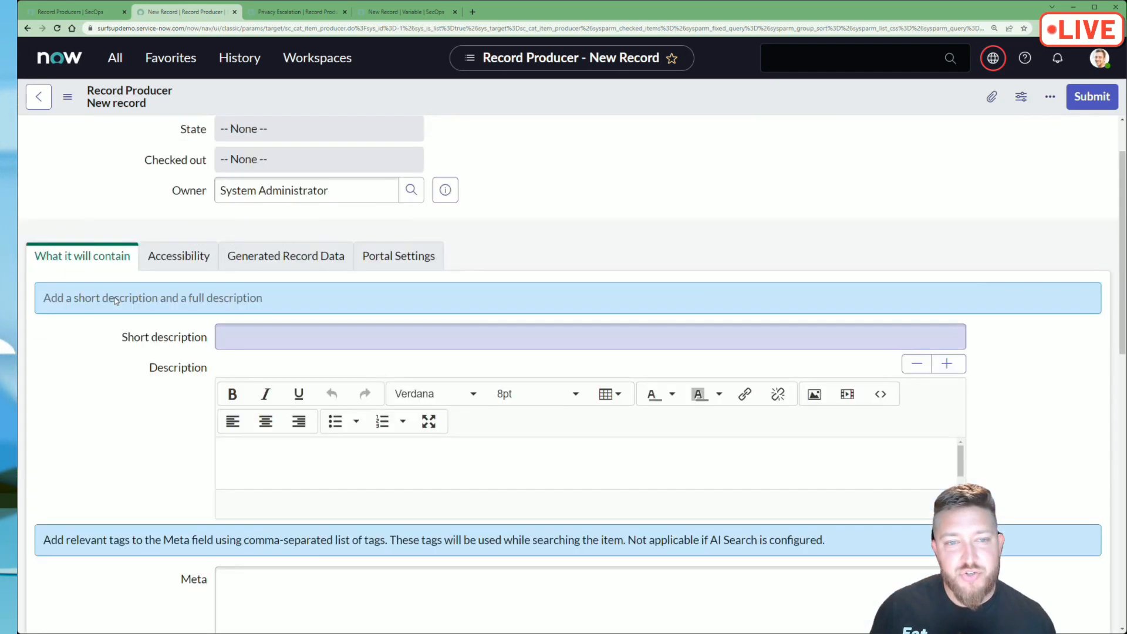
Switch to the published Privacy Escalation record producer and review its table name, short description and description fields.
key("ctrl+Tab")
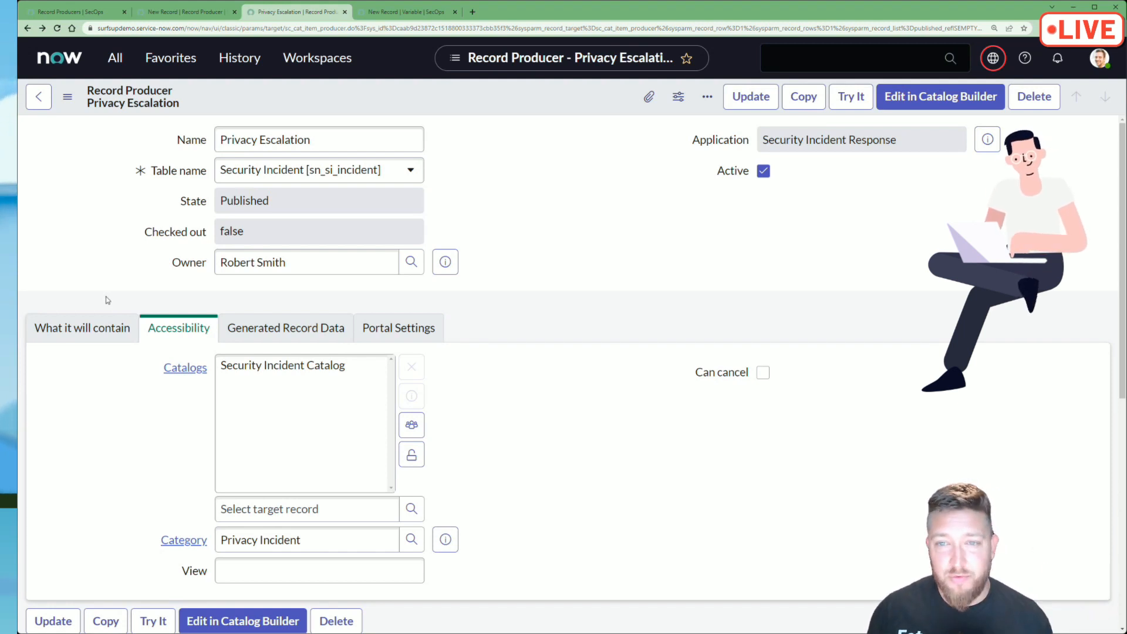
left_click(93, 338)
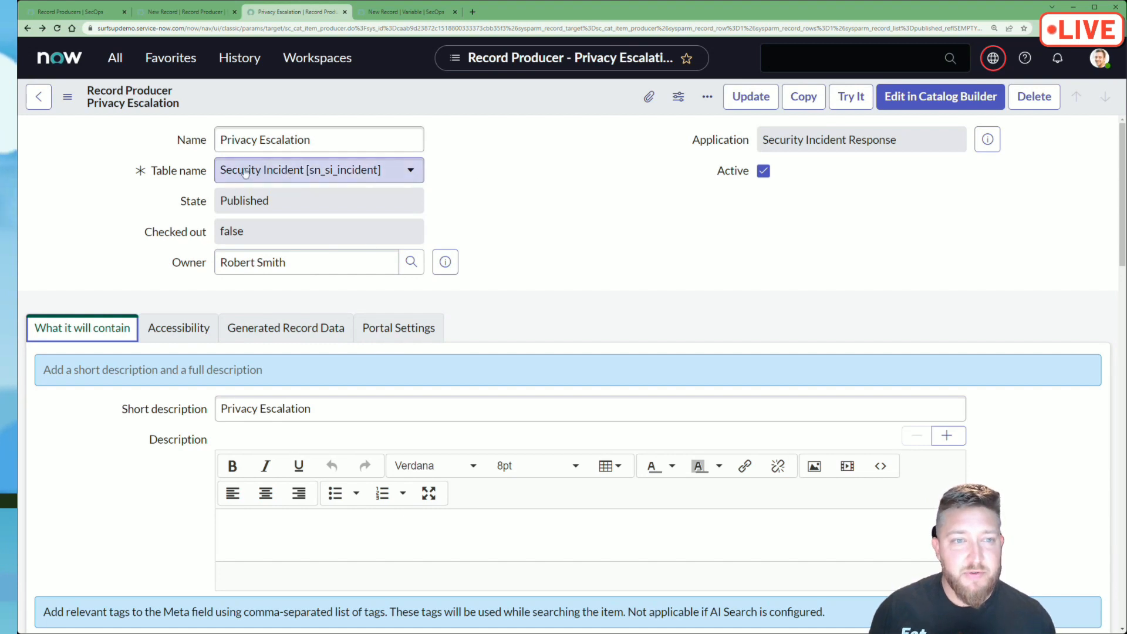
scroll(328, 238, "down", 2)
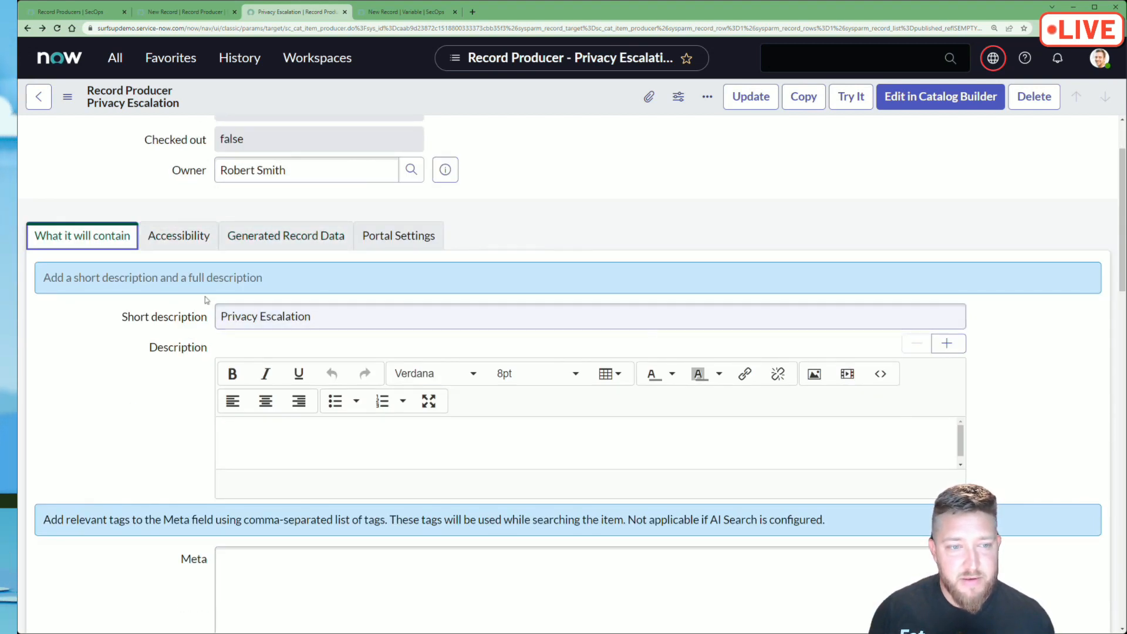
left_click(268, 439)
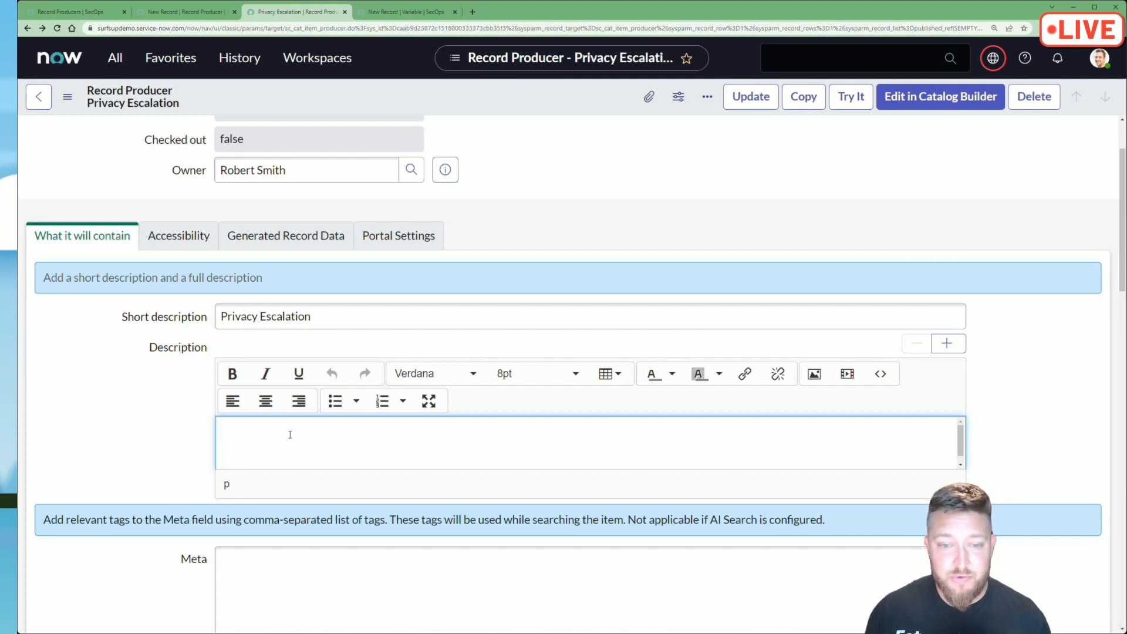
Review the catalog and category assignments in the Privacy Escalation record producer's accessibility settings.
left_click(182, 248)
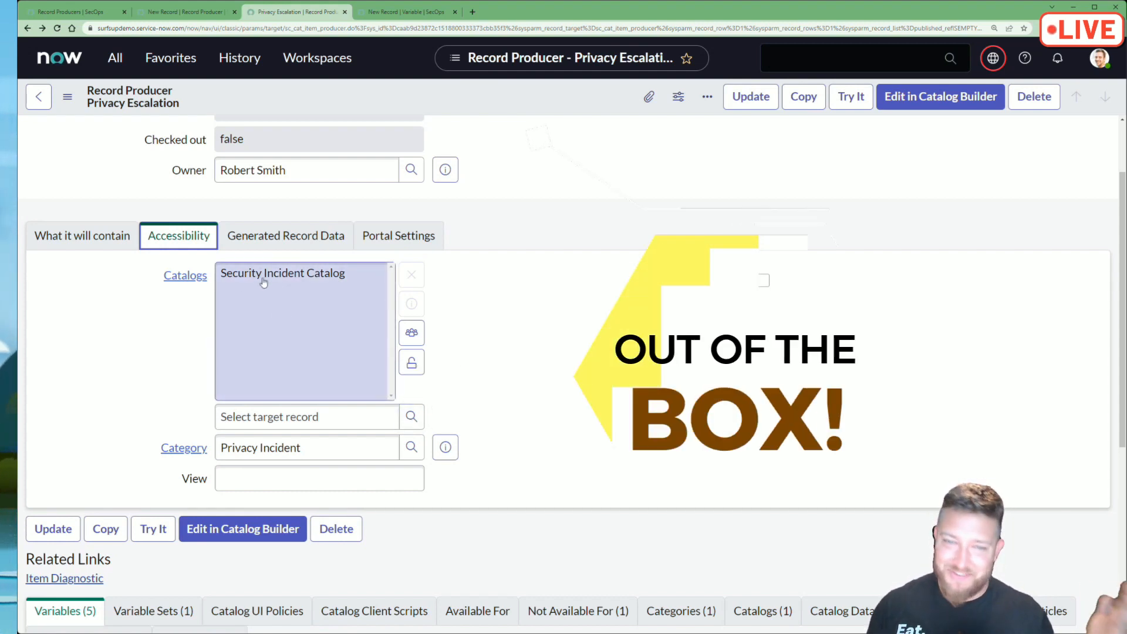
scroll(287, 349, "down", 1)
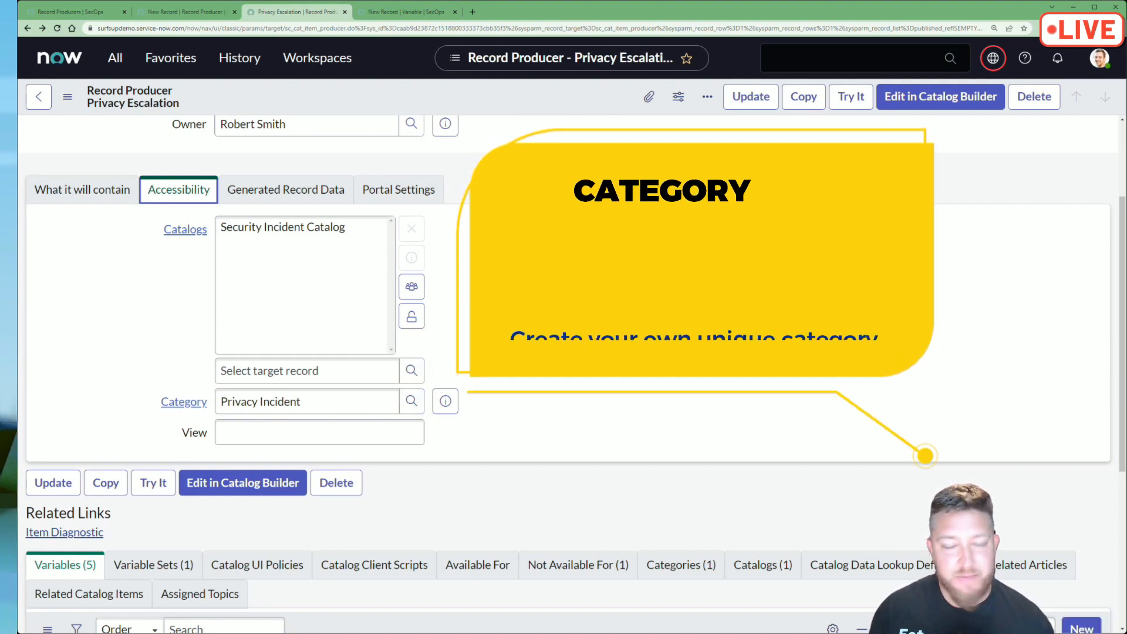
scroll(570, 439, "up", 3)
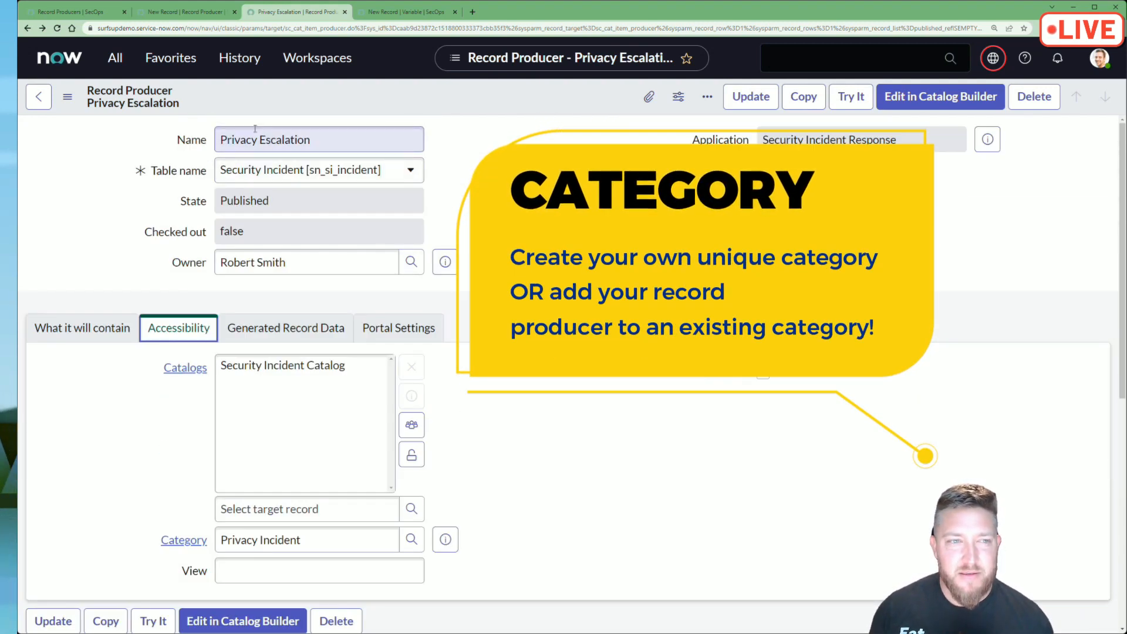
scroll(570, 439, "down", 3)
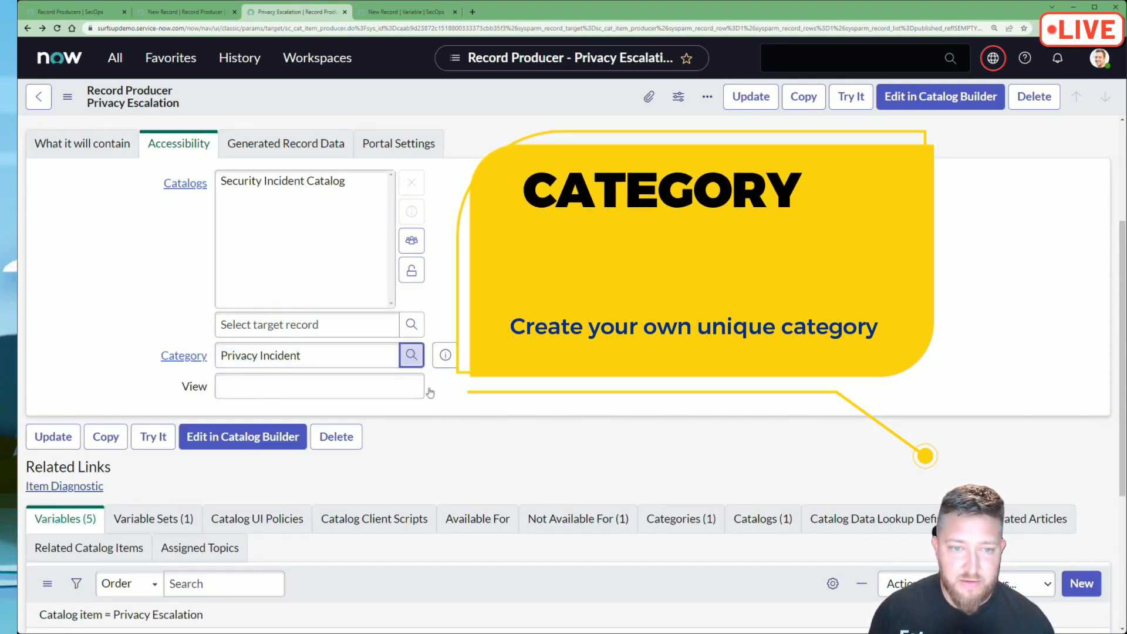
left_click(439, 417)
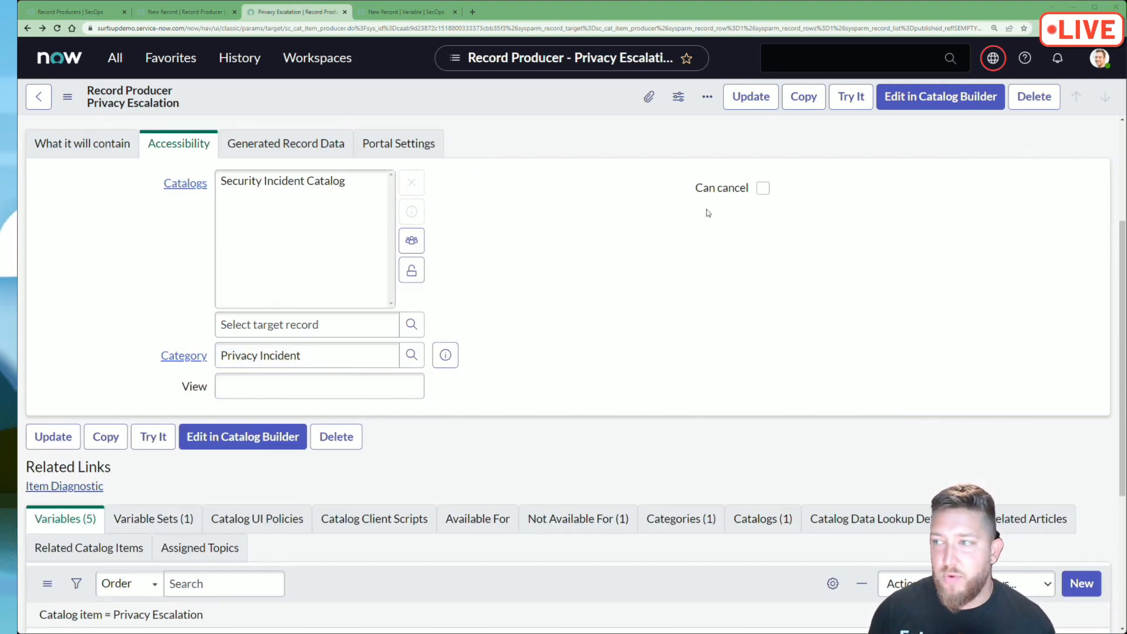
key("Tab")
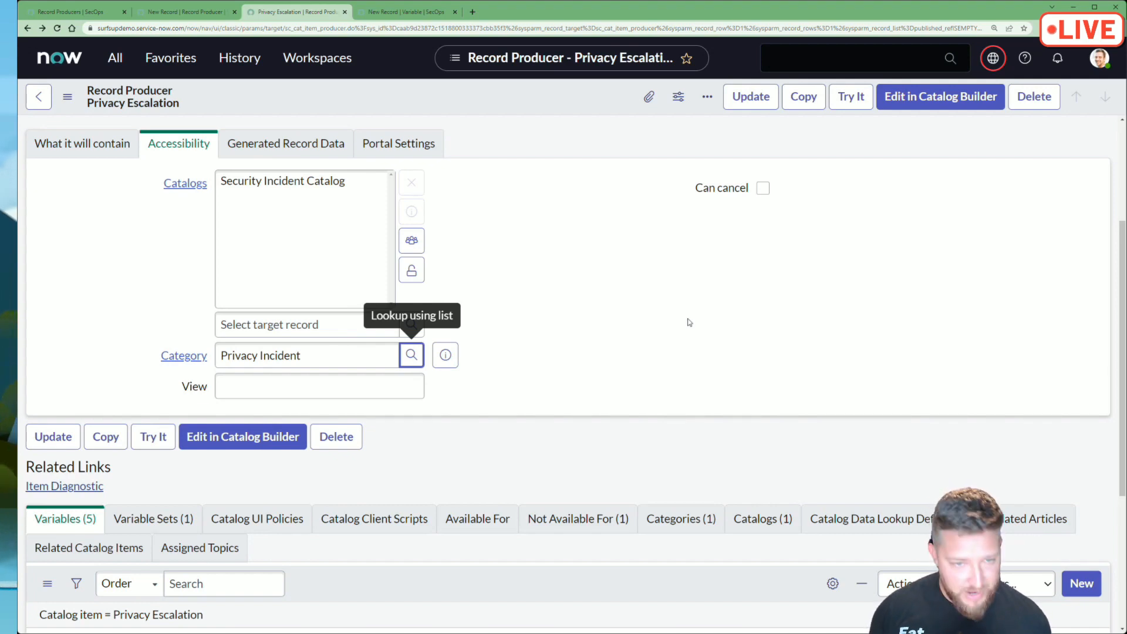
Examine the list of variables attached to the Privacy Escalation record producer.
scroll(665, 319, "down", 2)
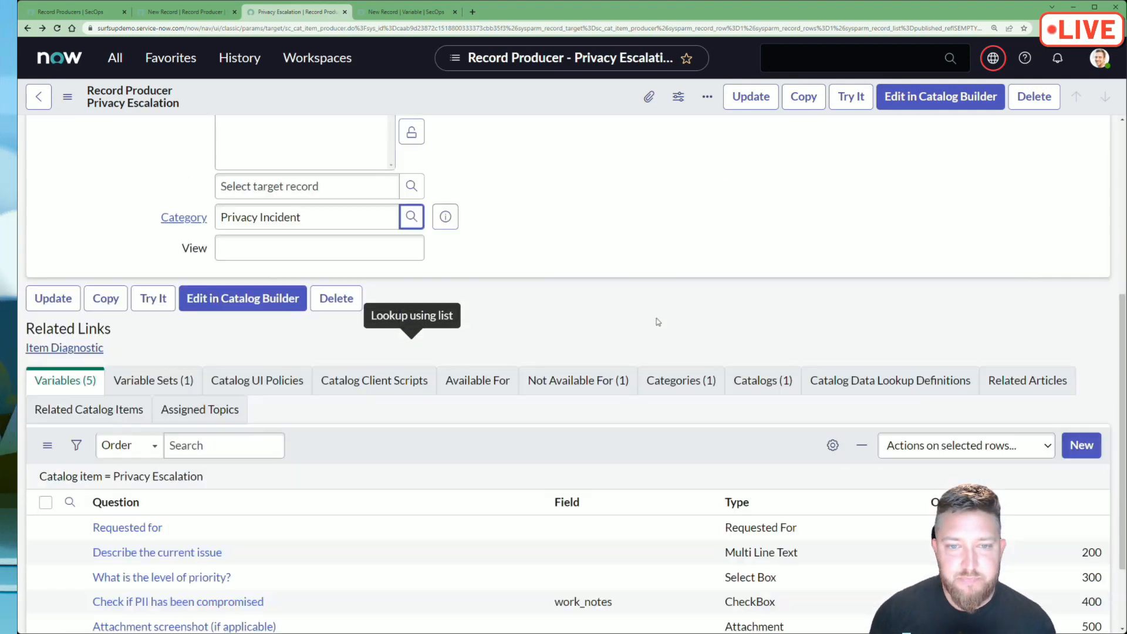
scroll(409, 349, "down", 2)
scroll(351, 334, "down", 1)
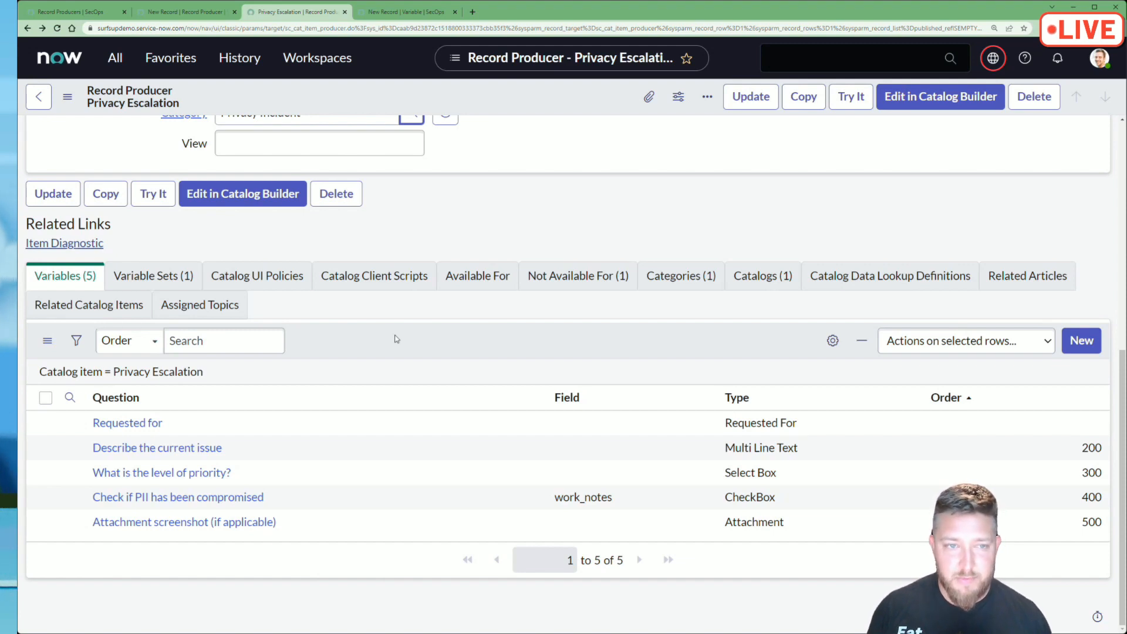
Switch to the new variable form for Privacy Escalation and review the available variable types and the question fields.
left_click(401, 13)
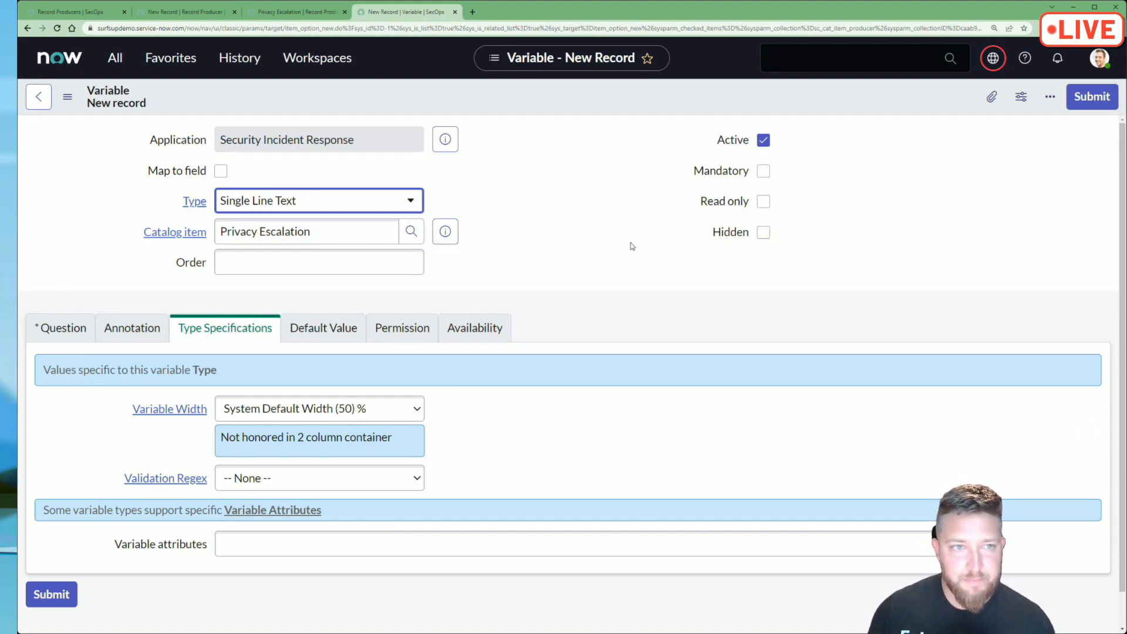
left_click(288, 203)
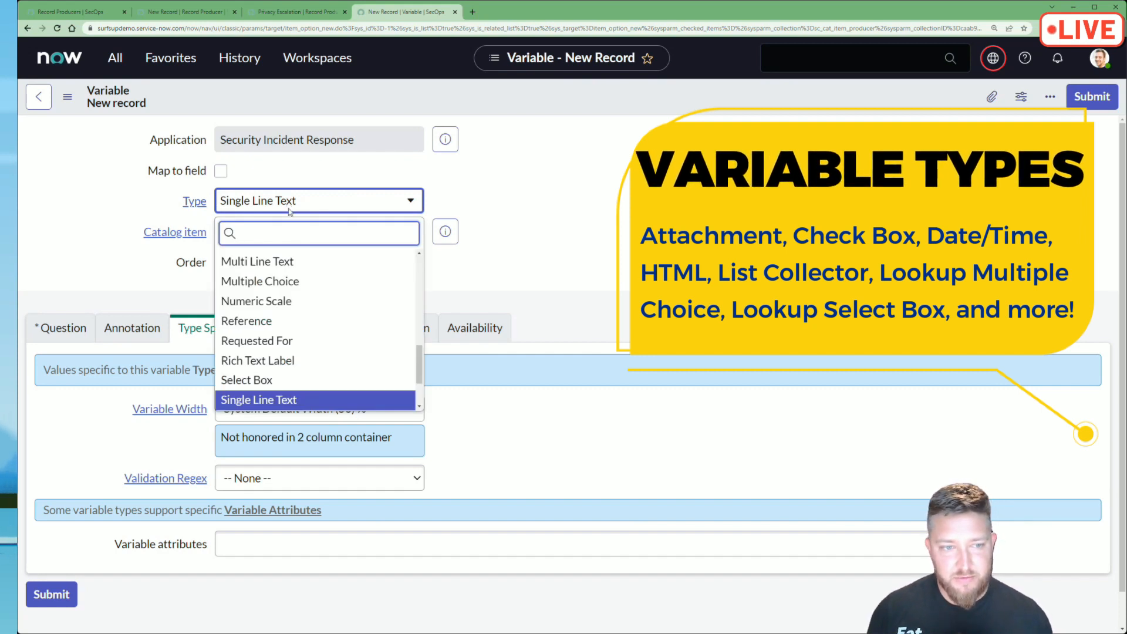
scroll(335, 385, "down", 2)
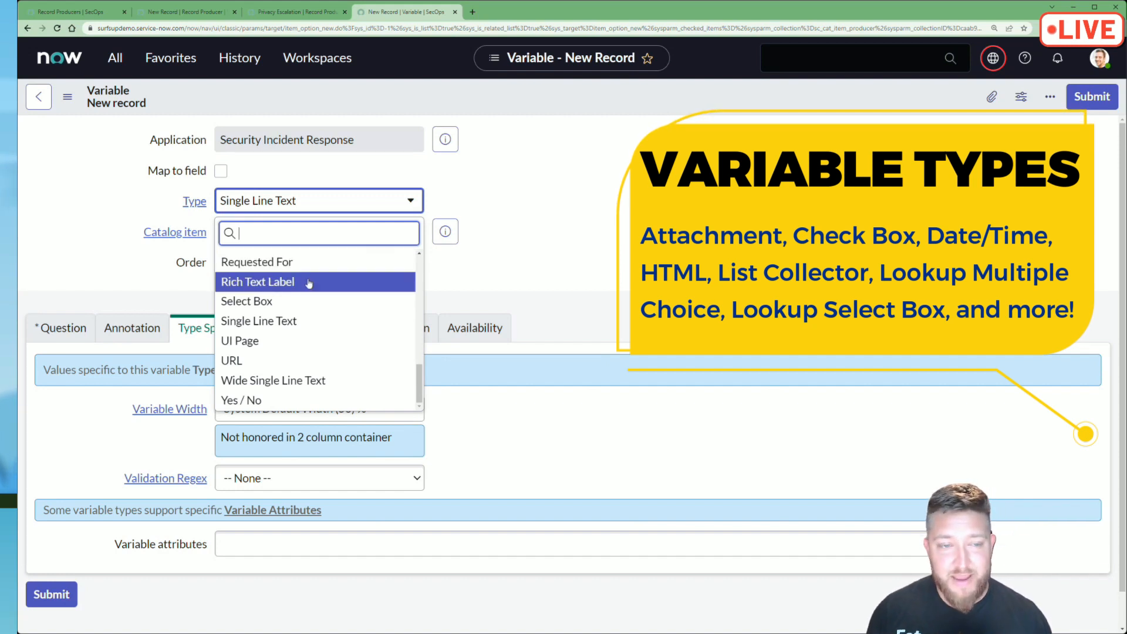
scroll(323, 341, "up", 5)
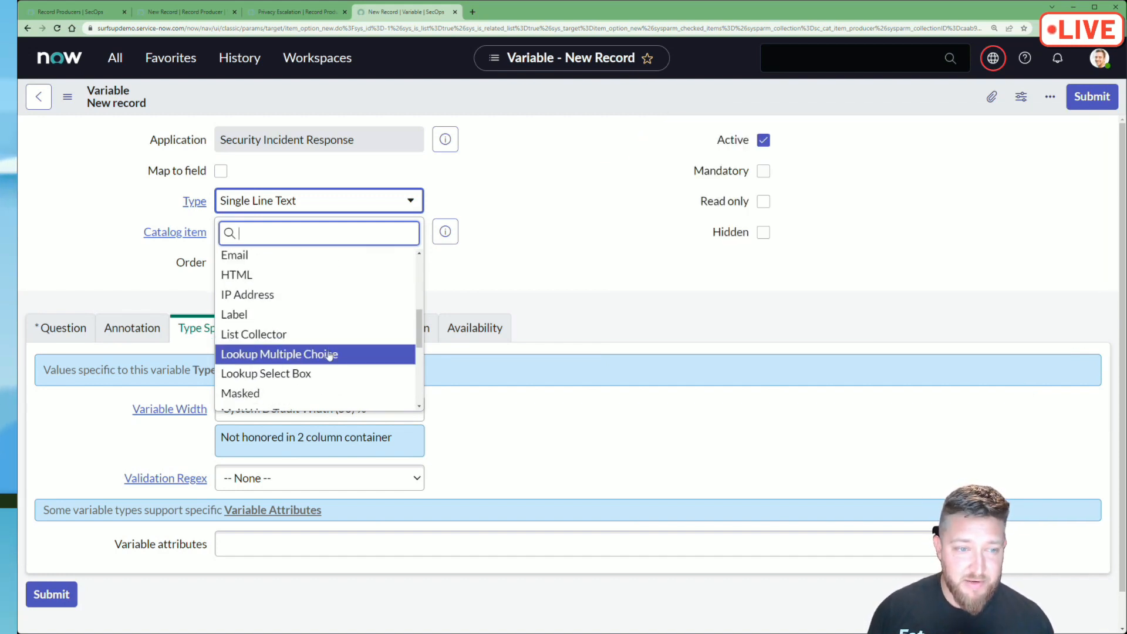
scroll(329, 355, "up", 3)
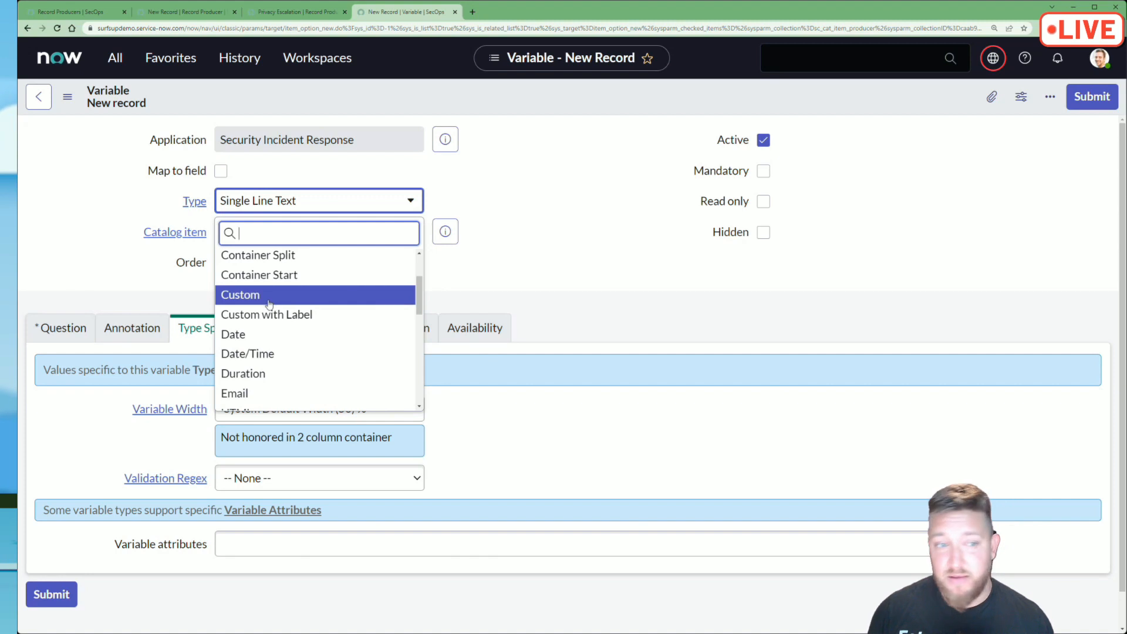
scroll(265, 317, "up", 2)
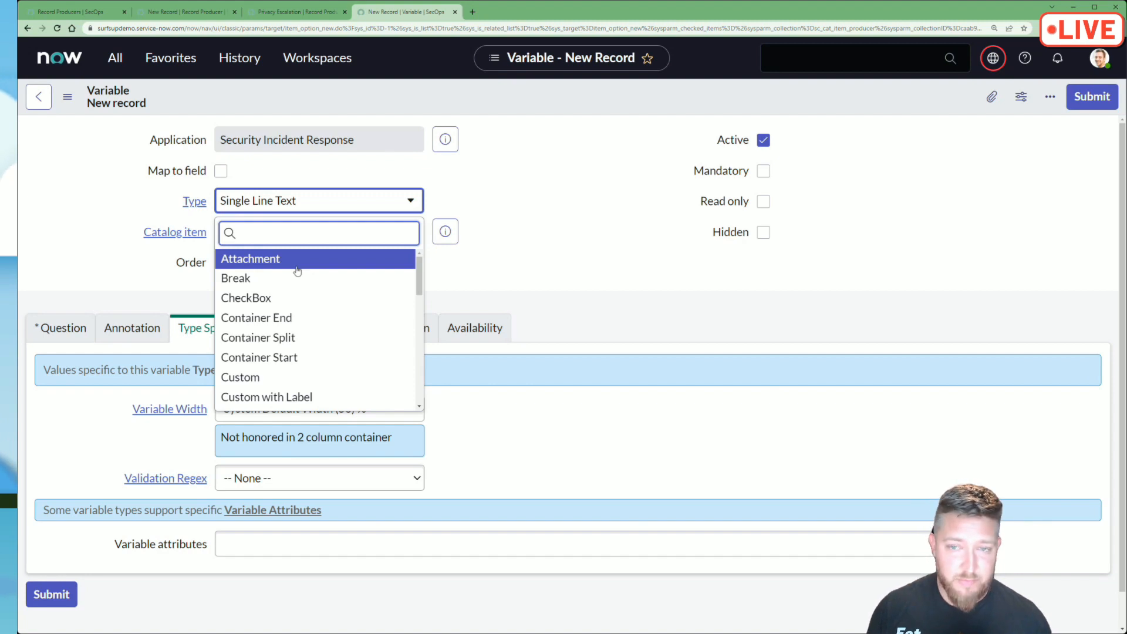
left_click(641, 333)
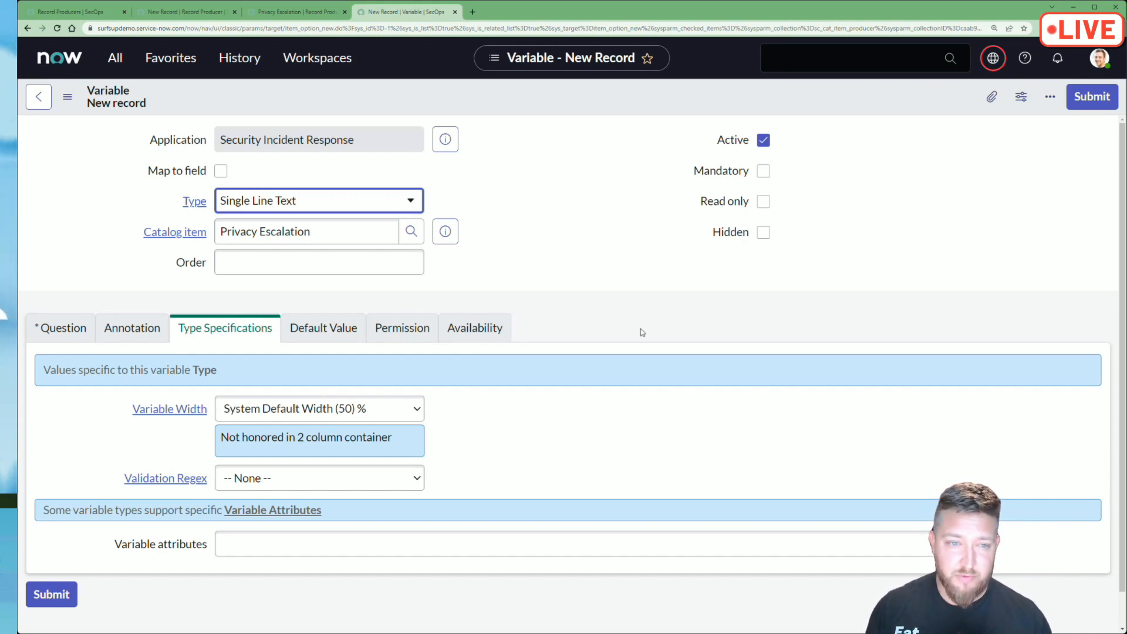
left_click(64, 328)
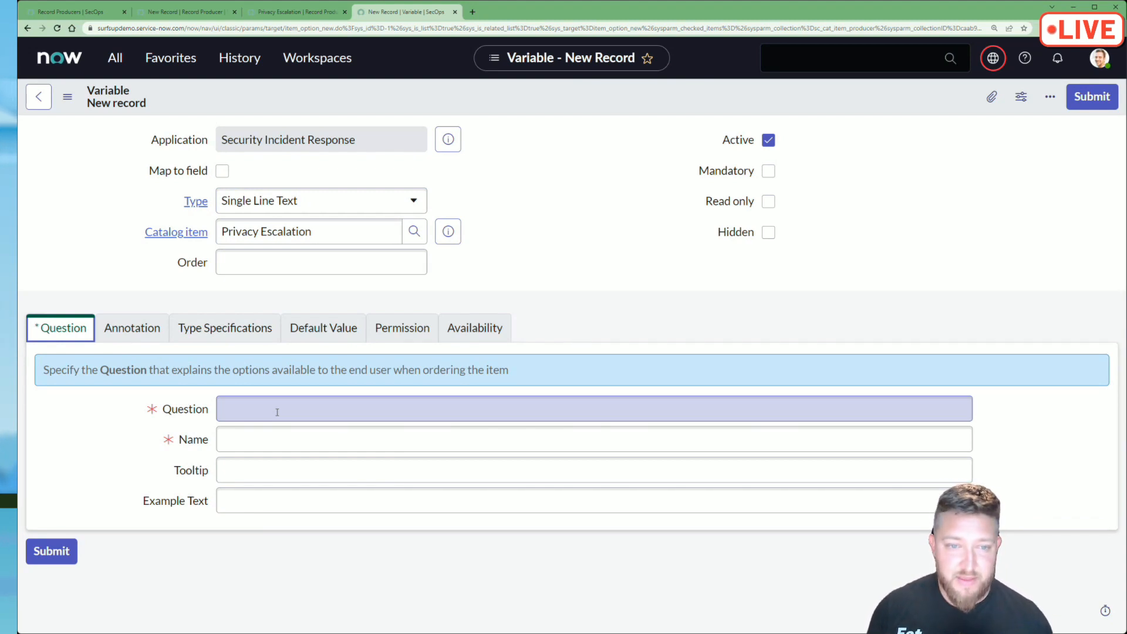
Return to the Privacy Escalation record producer and save the record without leaving its form.
left_click(262, 11)
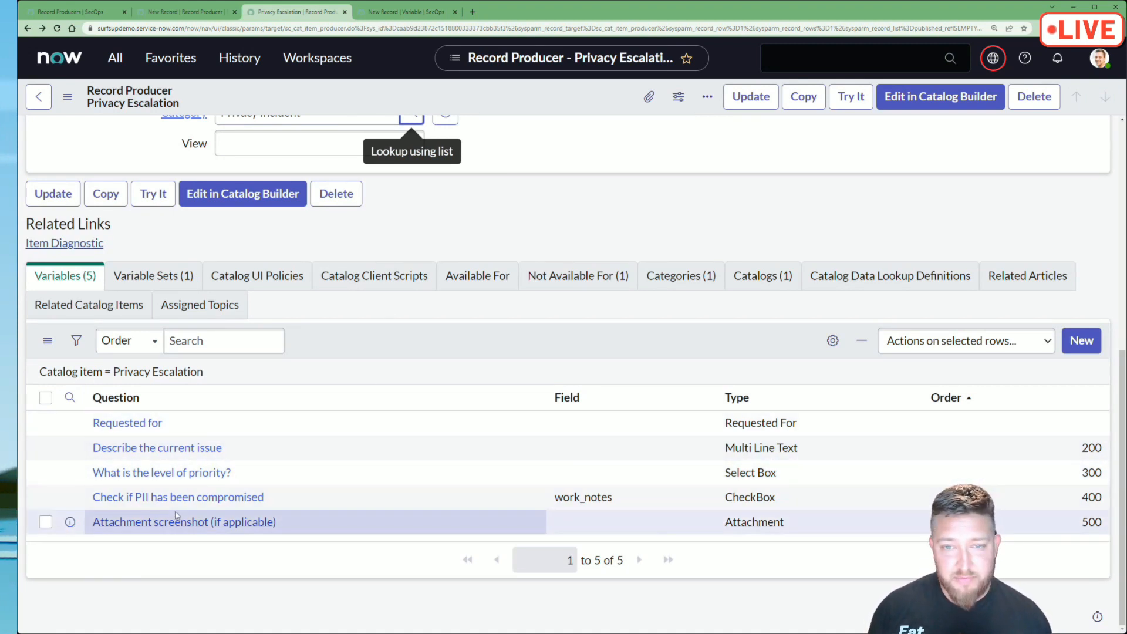
scroll(176, 516, "up", 7)
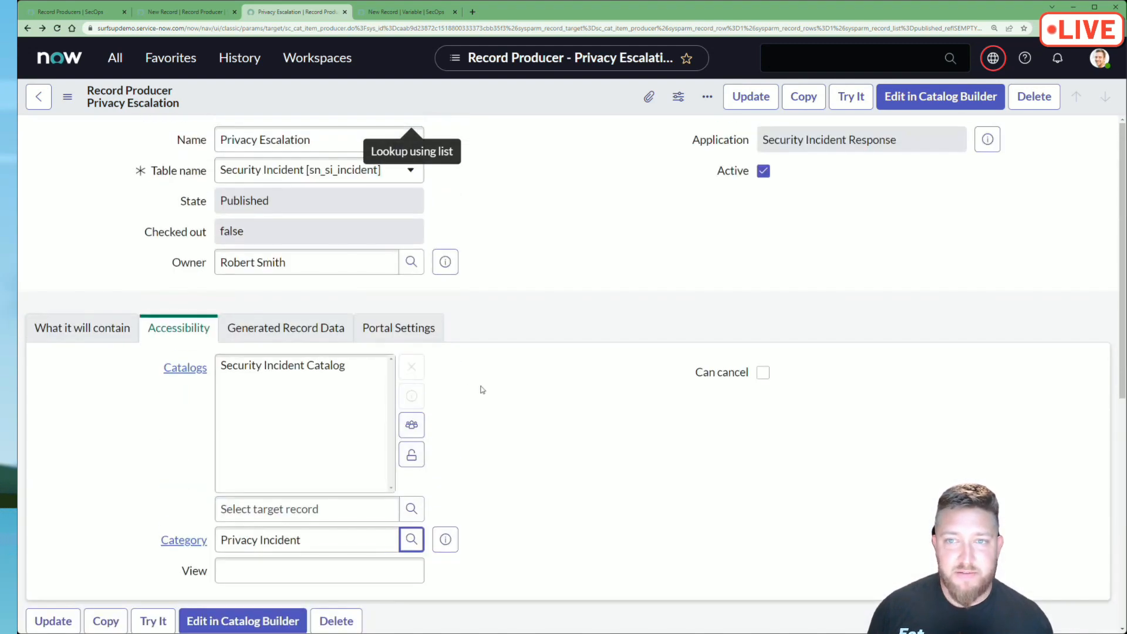
left_click(67, 96)
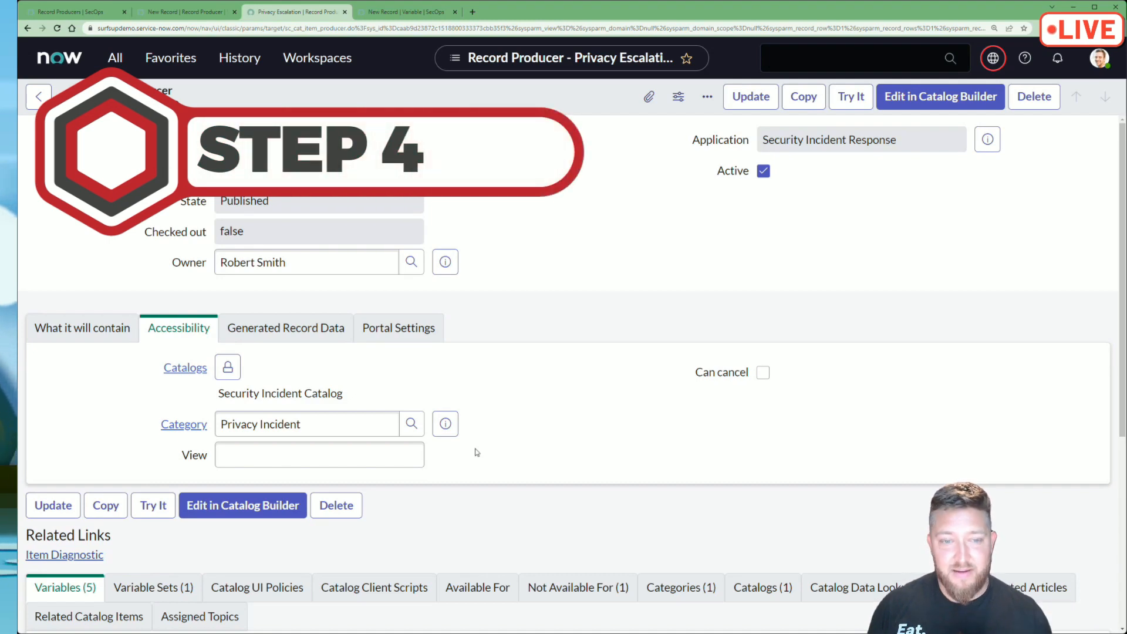
Examine the categories and catalogs related to the Privacy Escalation record producer, ending on the categories list.
scroll(477, 452, "down", 5)
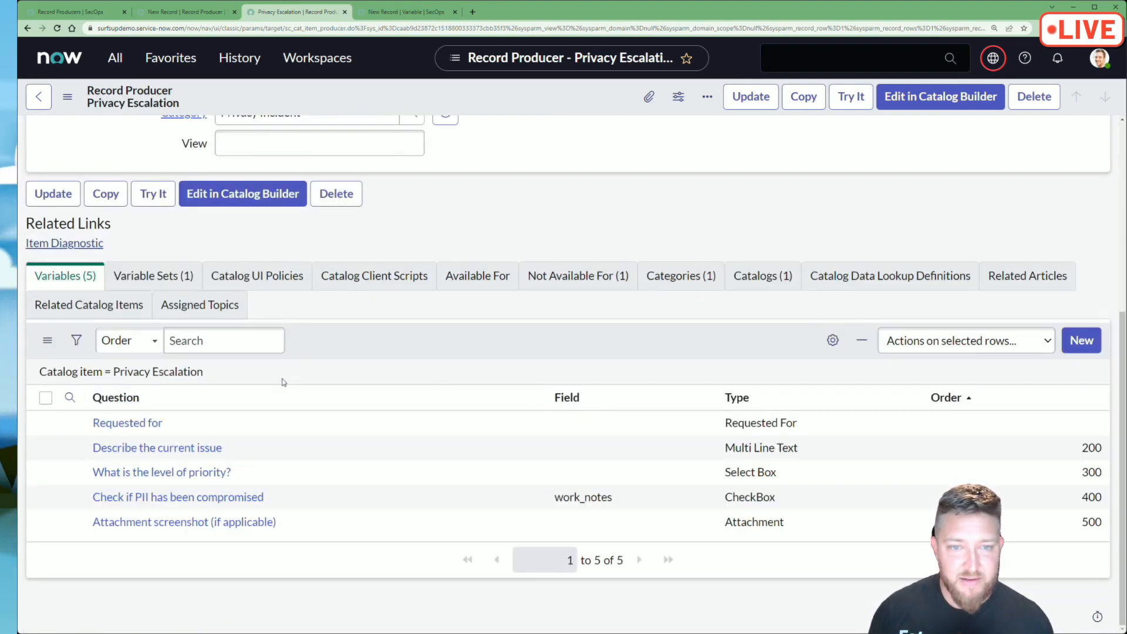
left_click(655, 274)
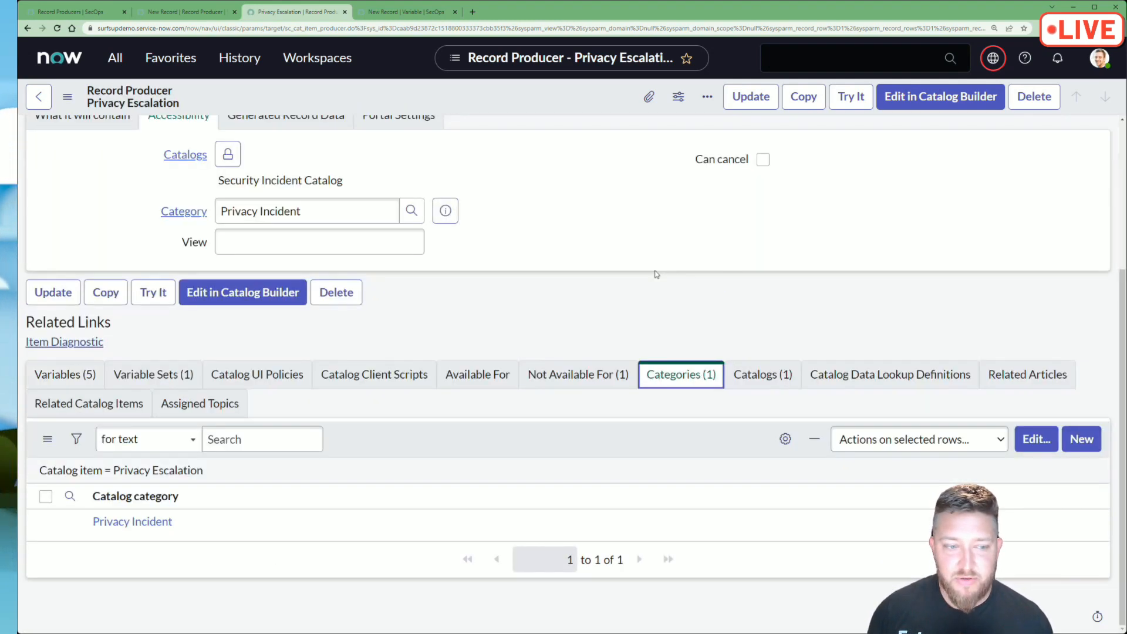
left_click(763, 379)
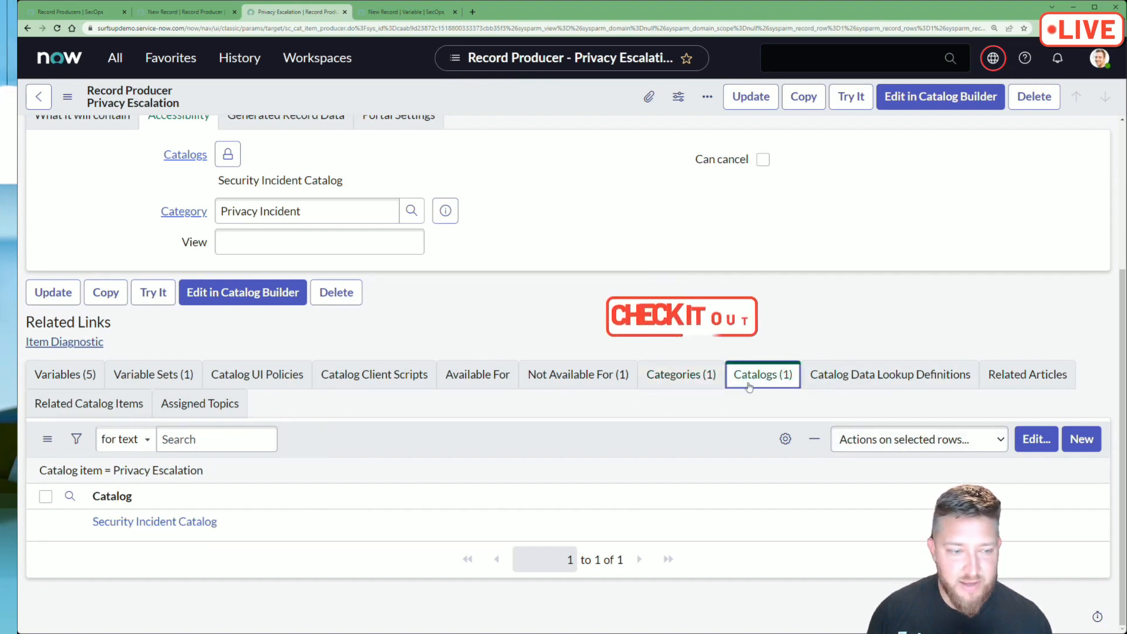
left_click(707, 381)
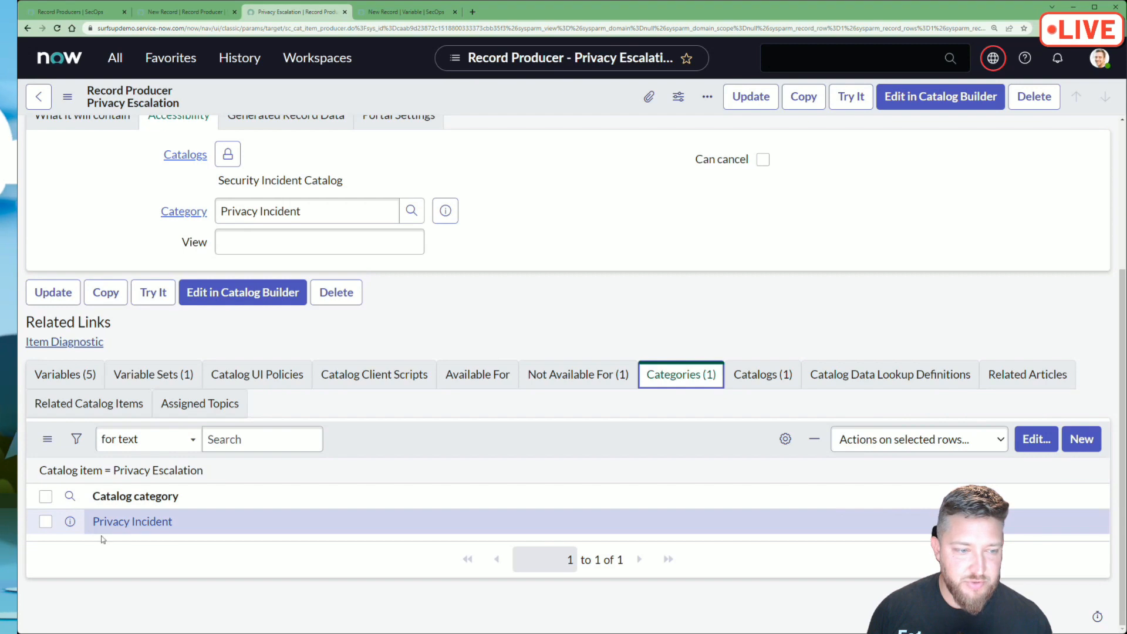
Open the Privacy Incident category, review its desktop image and related catalog items, and save the category without leaving its form.
left_click(133, 524)
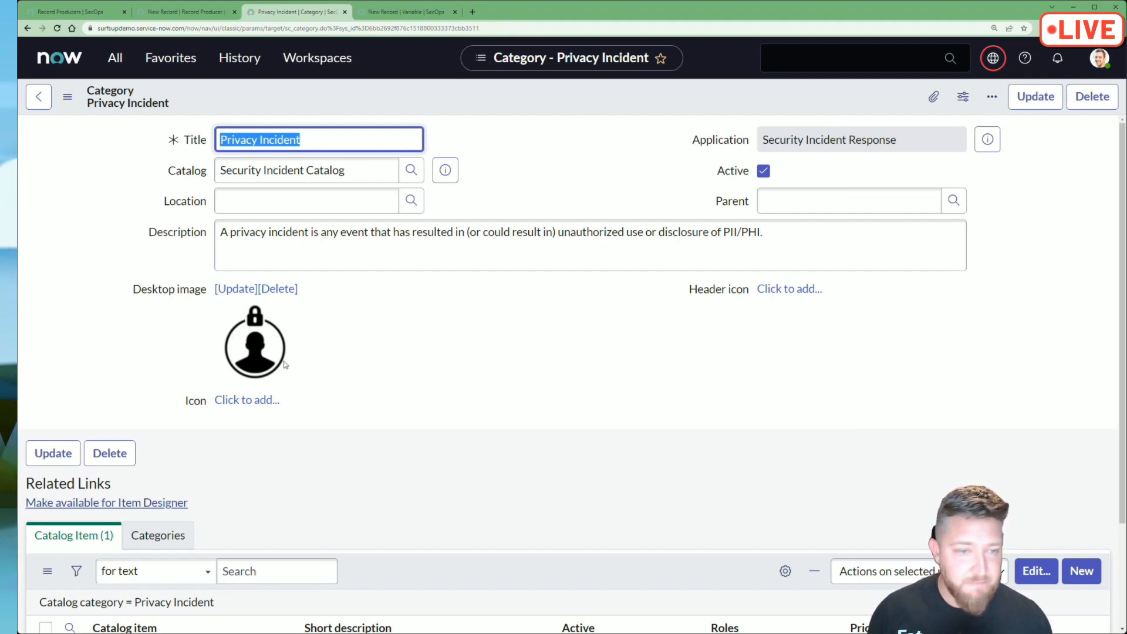
left_click_drag(134, 290, 202, 293)
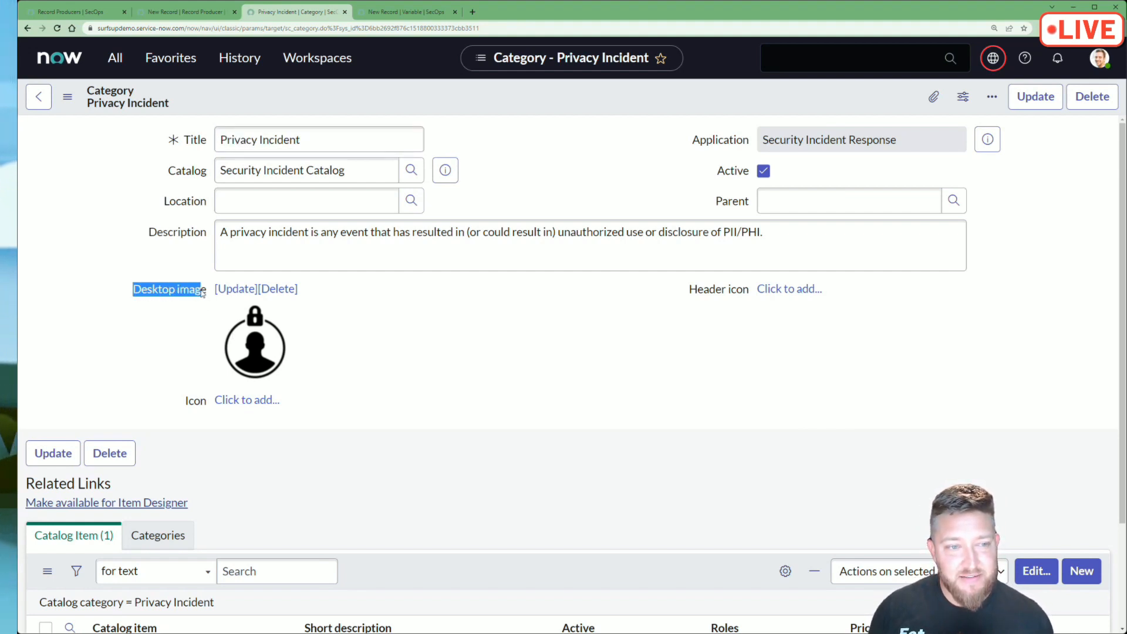
left_click(385, 358)
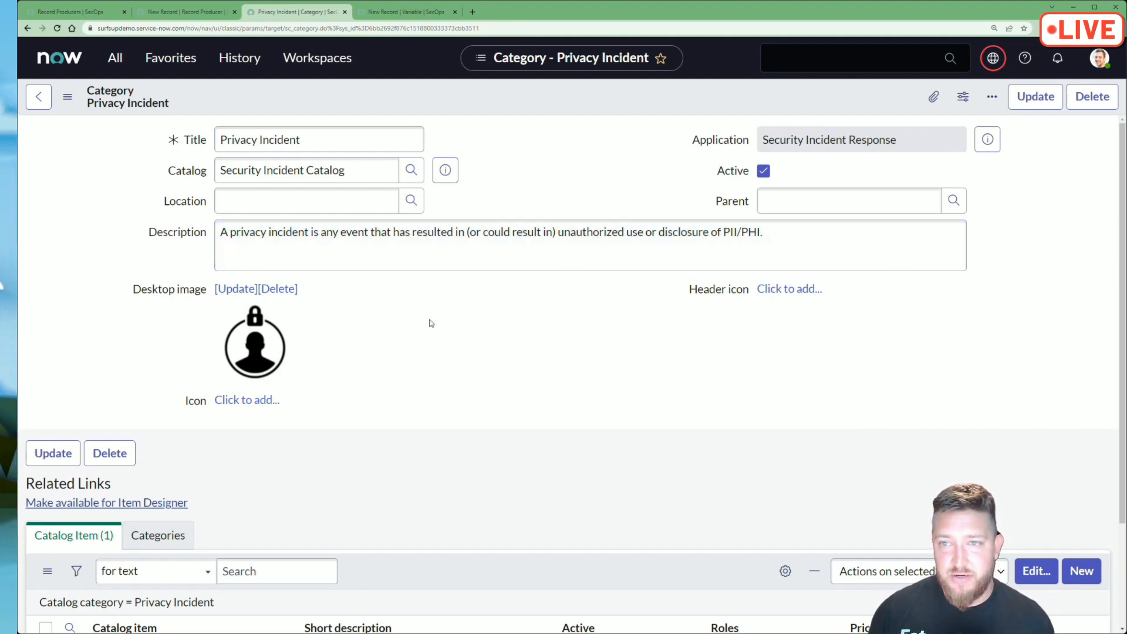
scroll(428, 323, "down", 3)
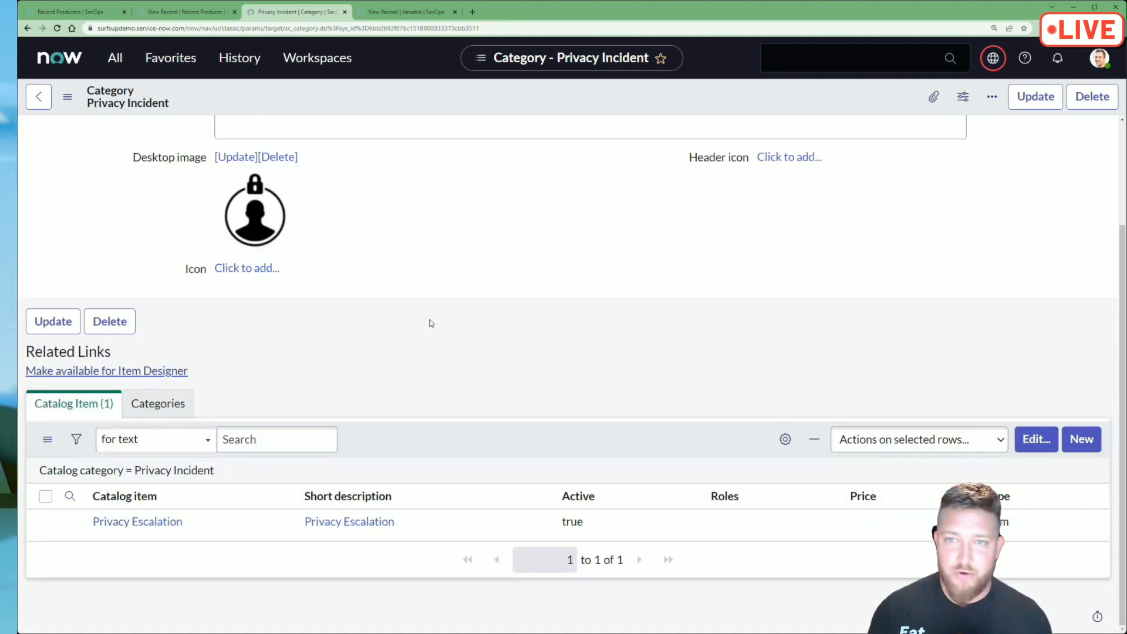
scroll(430, 323, "up", 3)
left_click(68, 96)
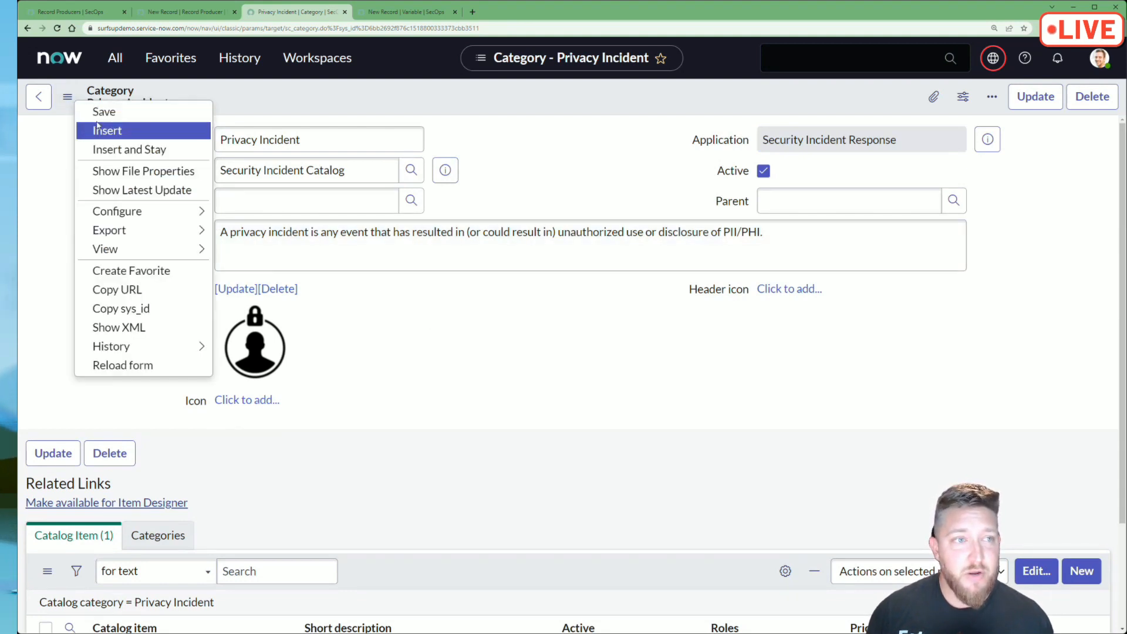
left_click(99, 111)
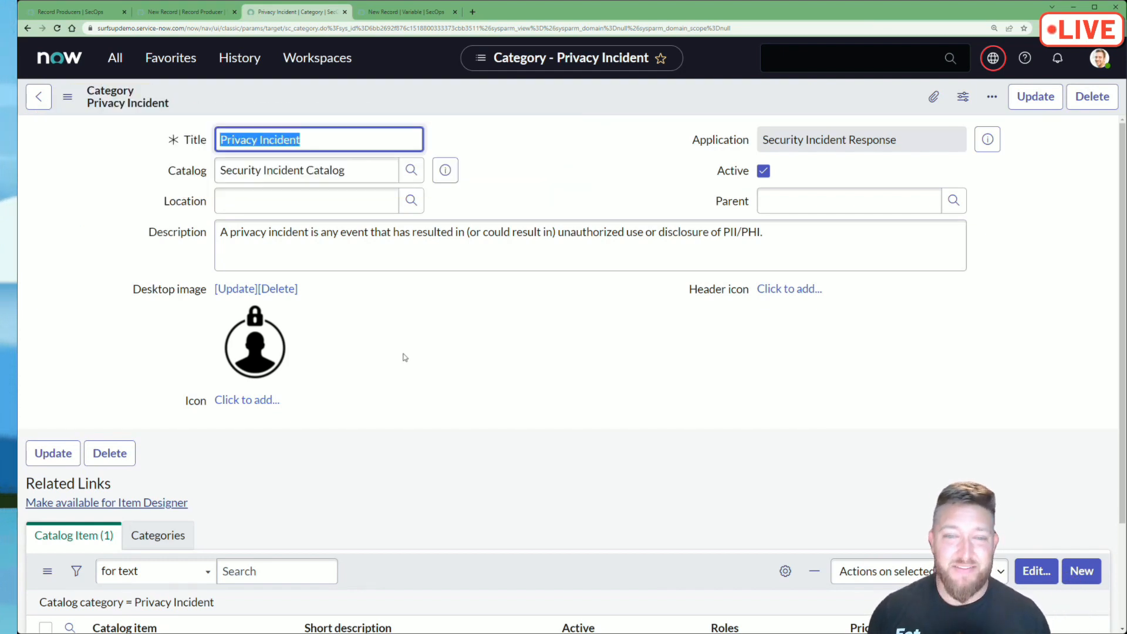
Return to the record producers list, search the application navigator for "cata" and open the Security Incident Catalog.
left_click(90, 13)
left_click(115, 58)
left_click(209, 101)
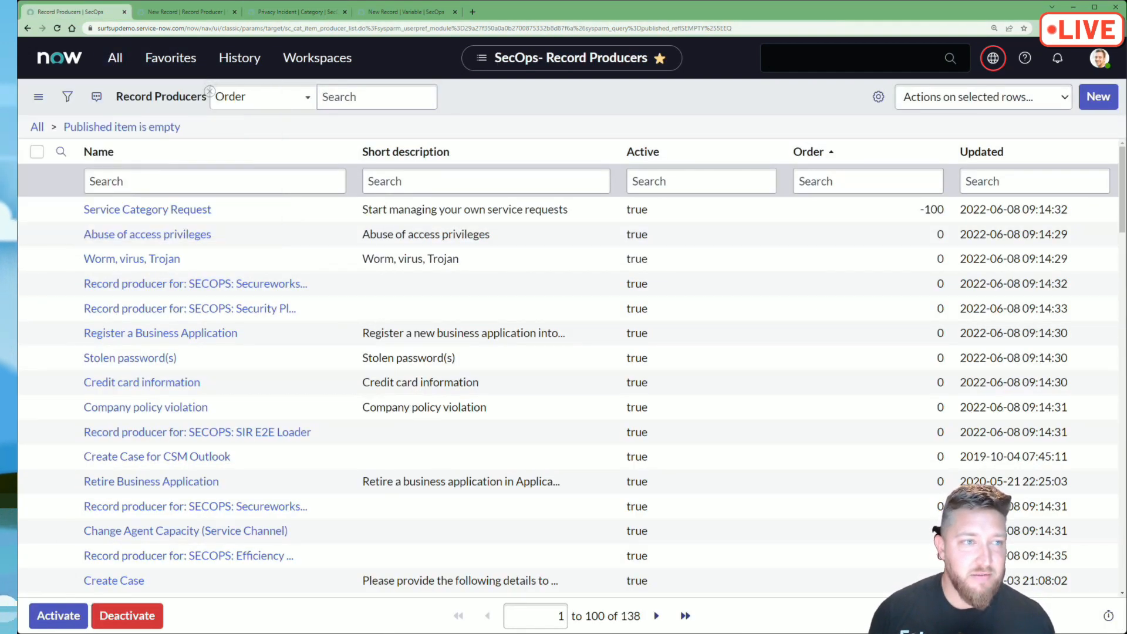
left_click(115, 58)
left_click(211, 100)
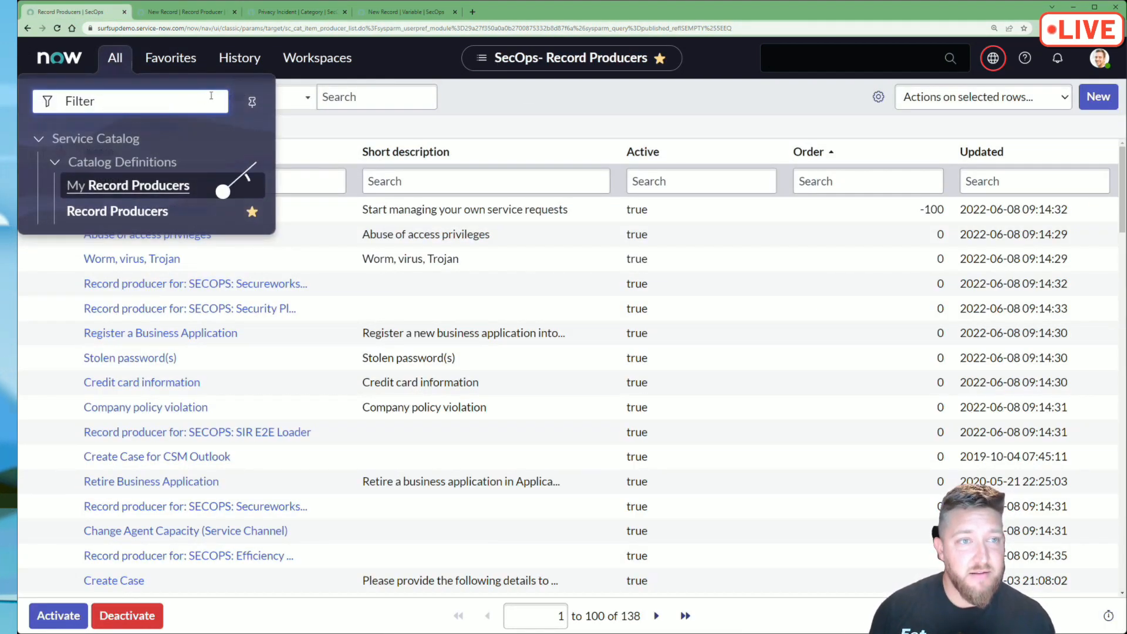
type("cata")
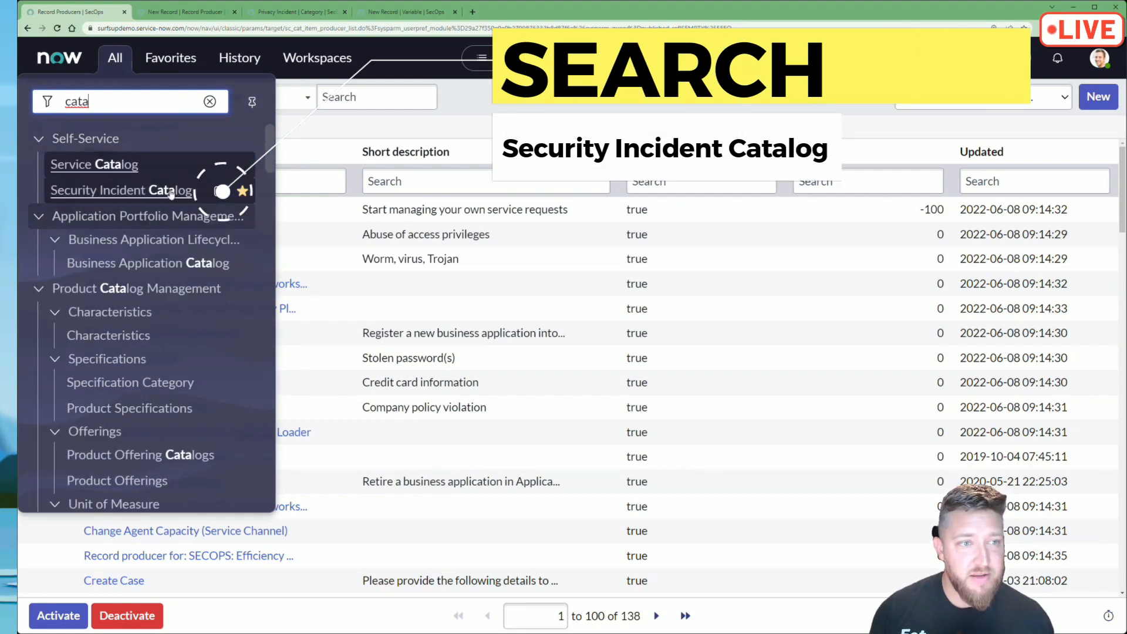
left_click(223, 191)
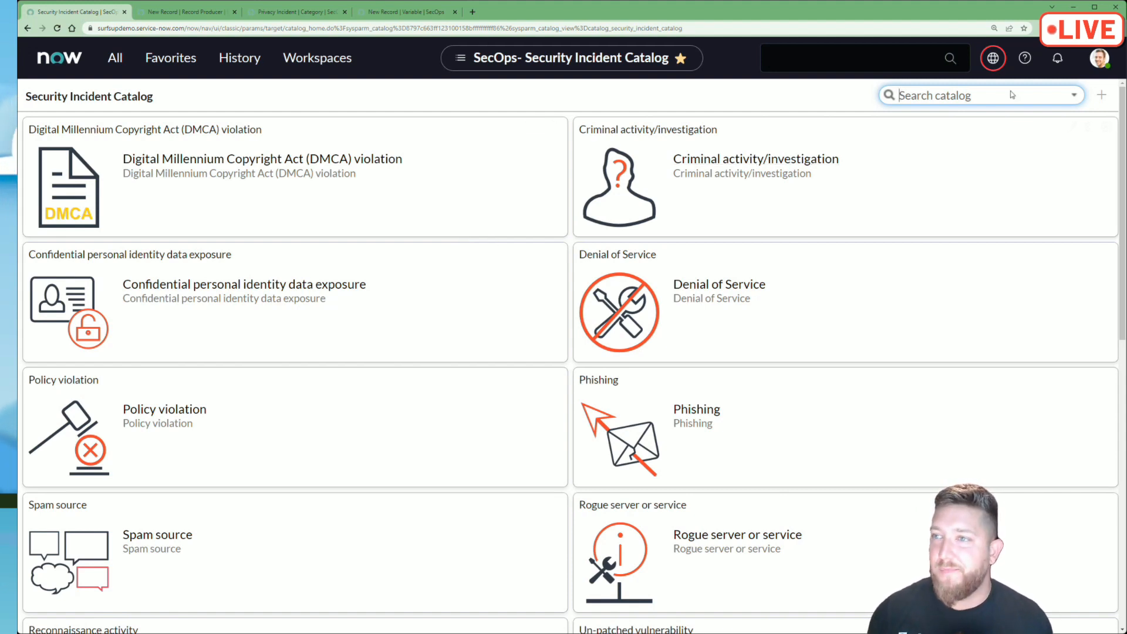
Add the Privacy Incident category as a Category Details section in the right-hand column of the Security Incident Catalog page.
left_click(1102, 102)
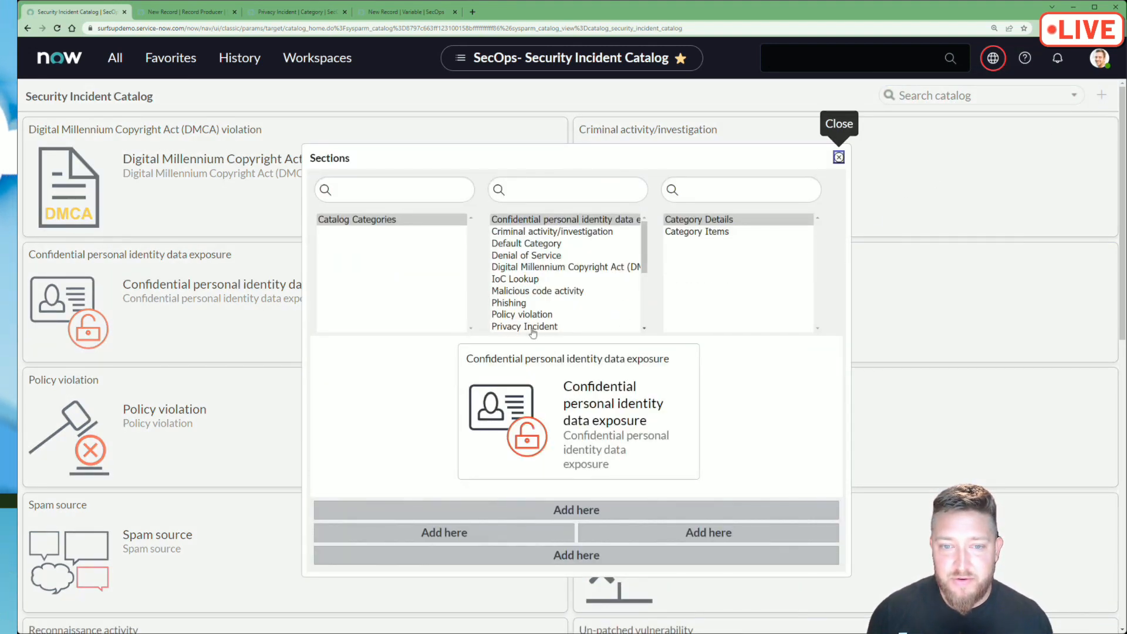
left_click(562, 326)
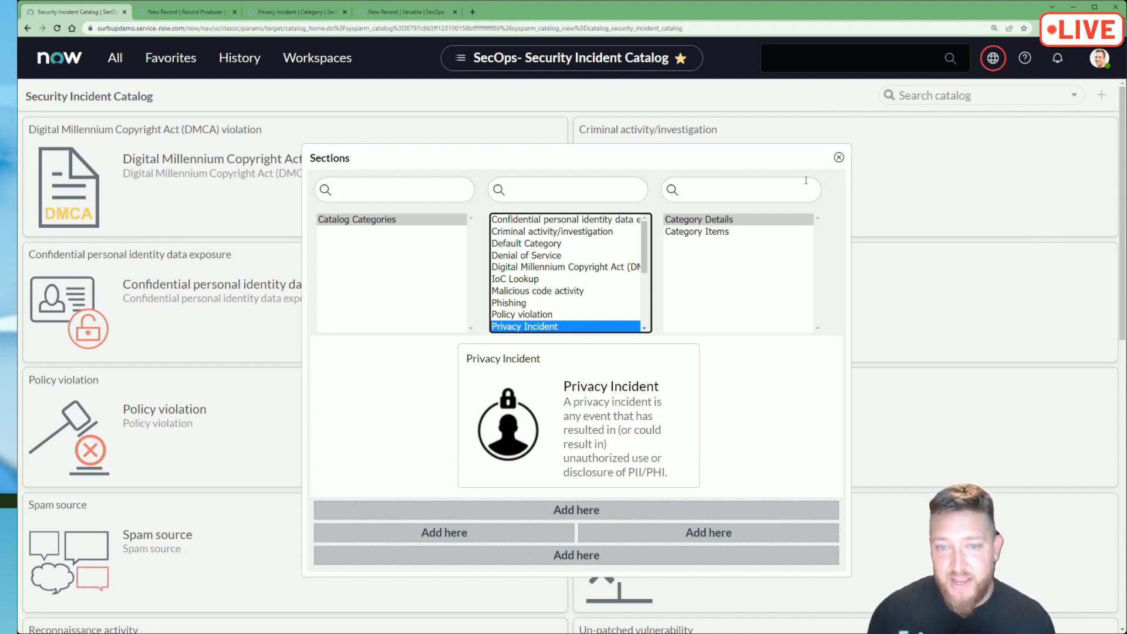
left_click(726, 220)
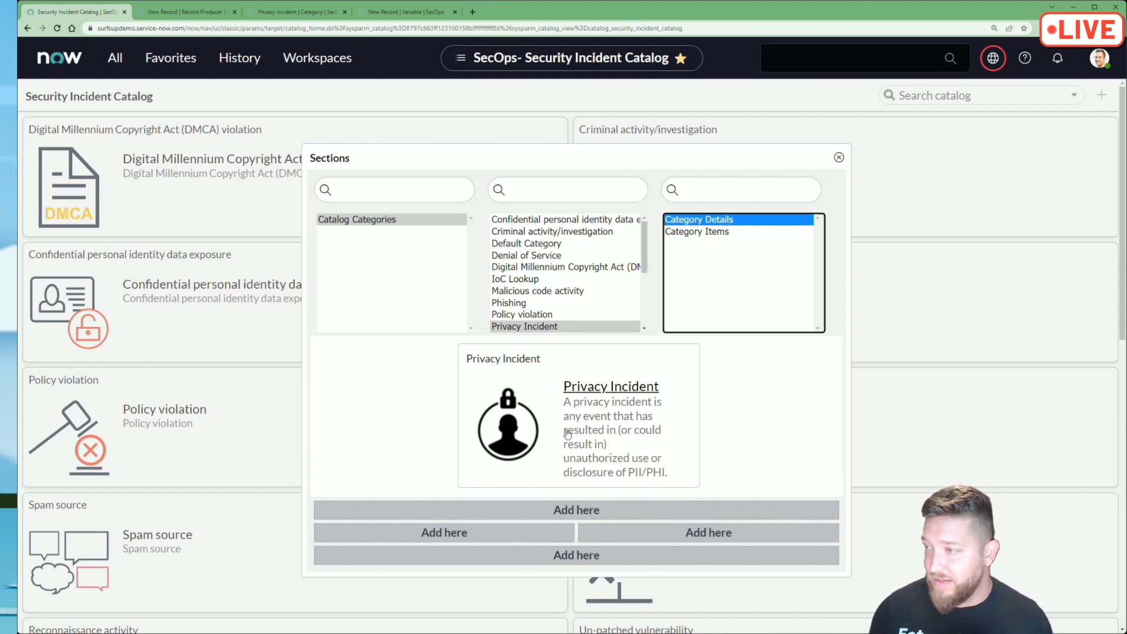
left_click(722, 539)
left_click(839, 157)
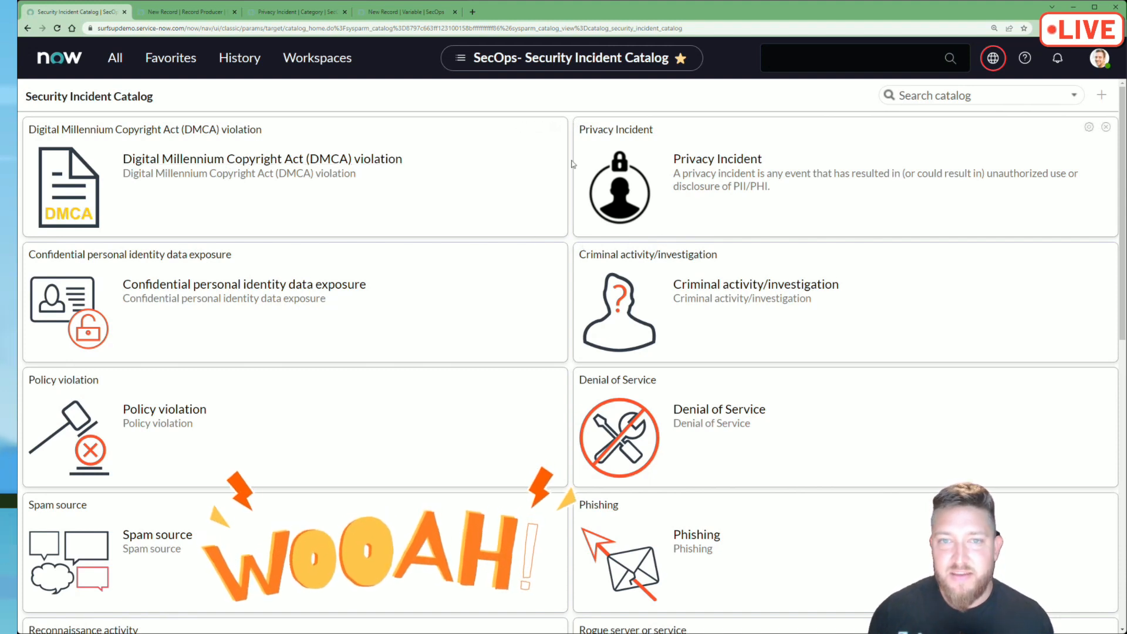
Open the Privacy Escalation item from the catalog's Privacy Incident category and review the questions on its request form.
left_click(751, 203)
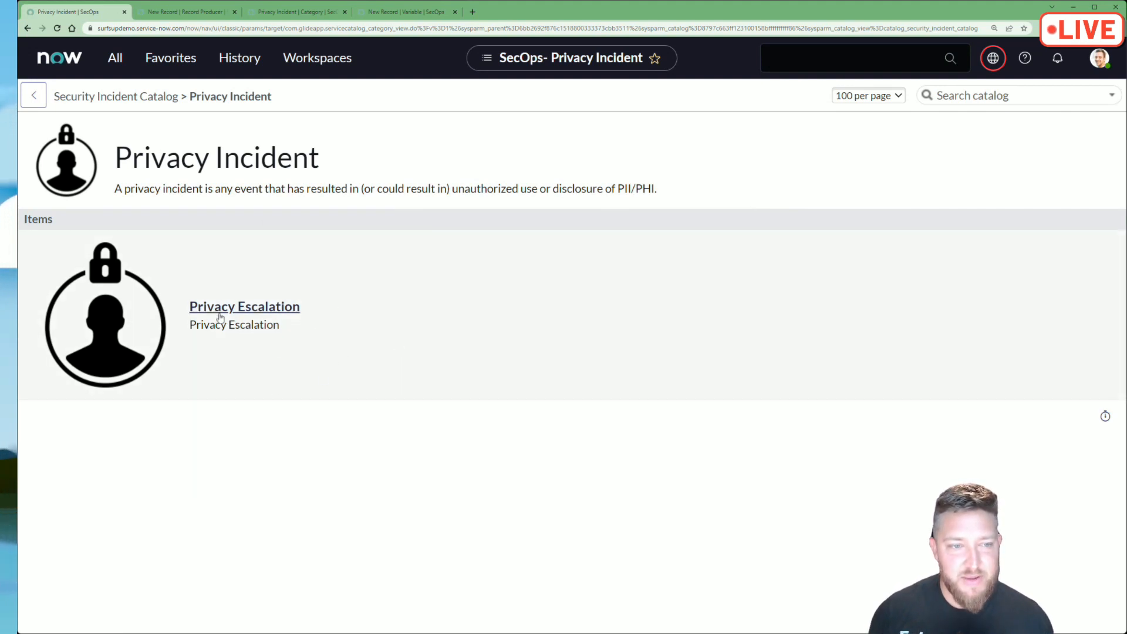
left_click(302, 316)
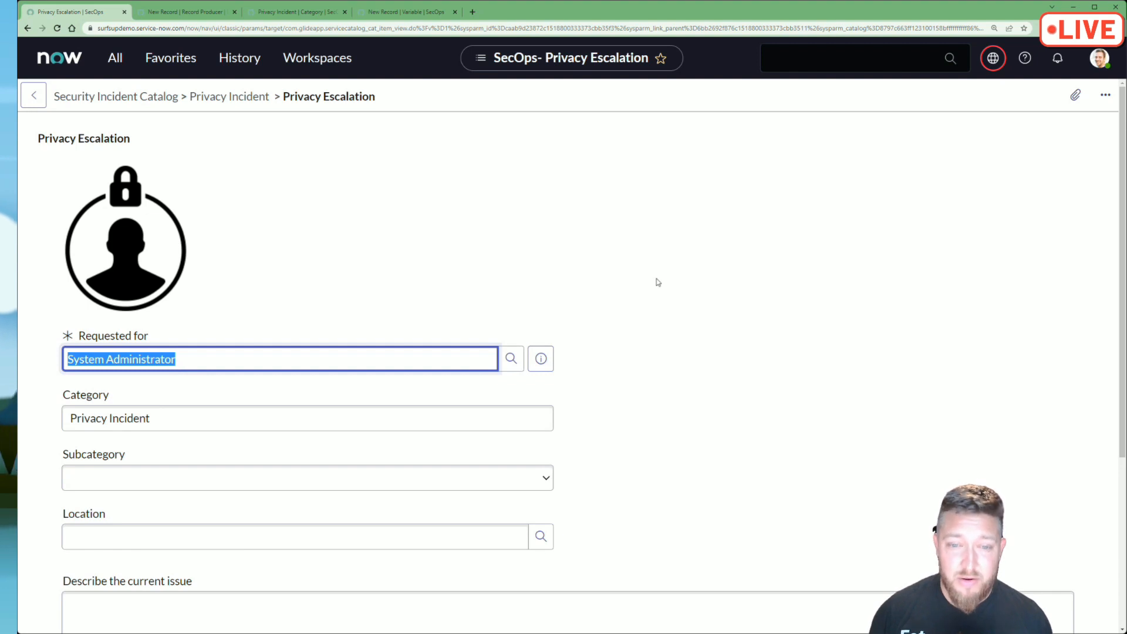
left_click(658, 282)
scroll(658, 282, "down", 2)
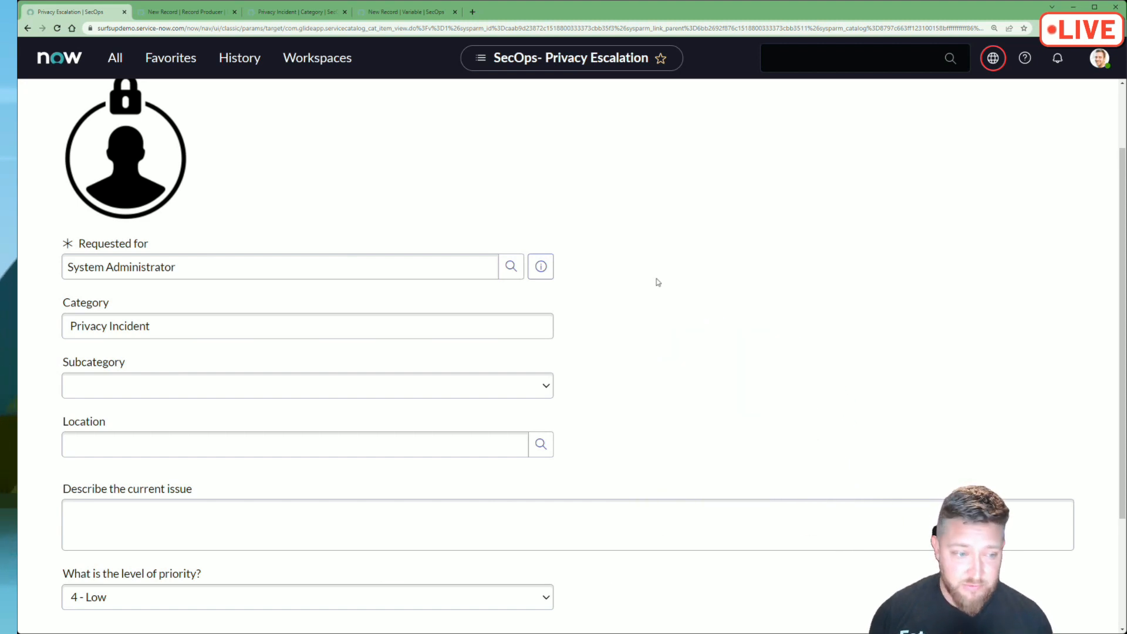
scroll(652, 279, "down", 2)
Set the request's level of priority to 1 - Critical and enter "Test" as the description of the current issue.
left_click(150, 393)
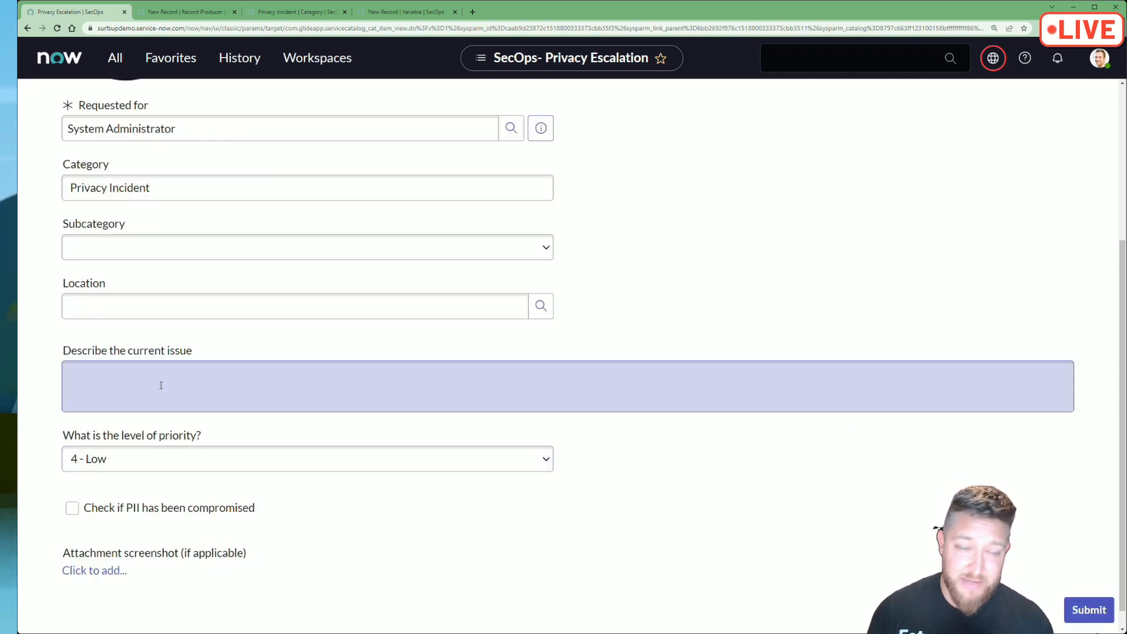
left_click(143, 471)
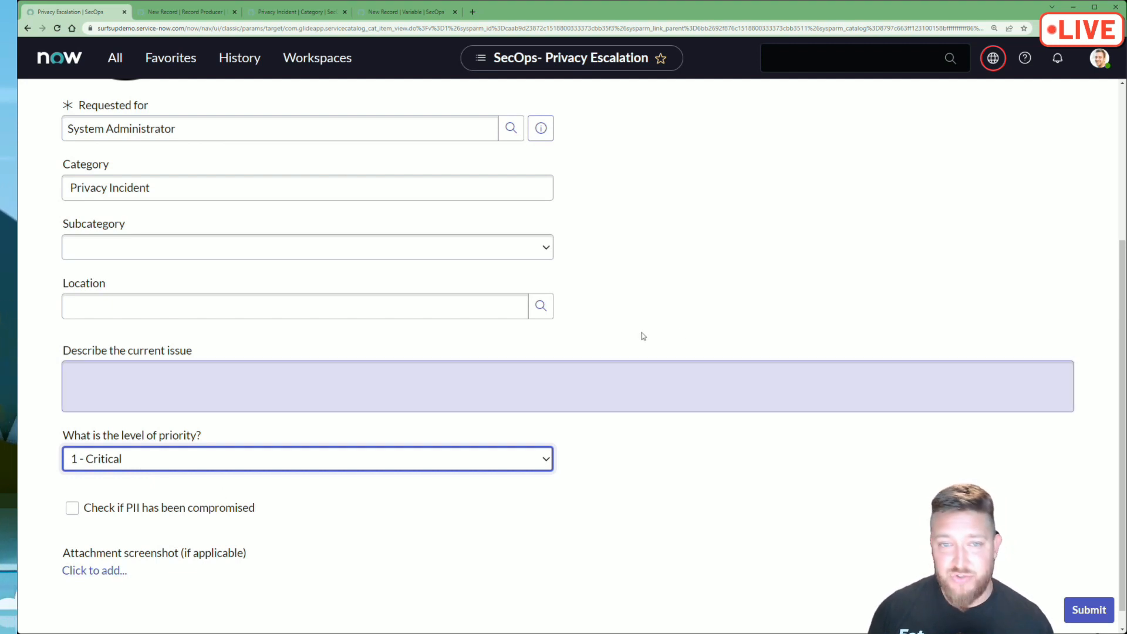
scroll(610, 388, "up", 3)
scroll(610, 388, "down", 3)
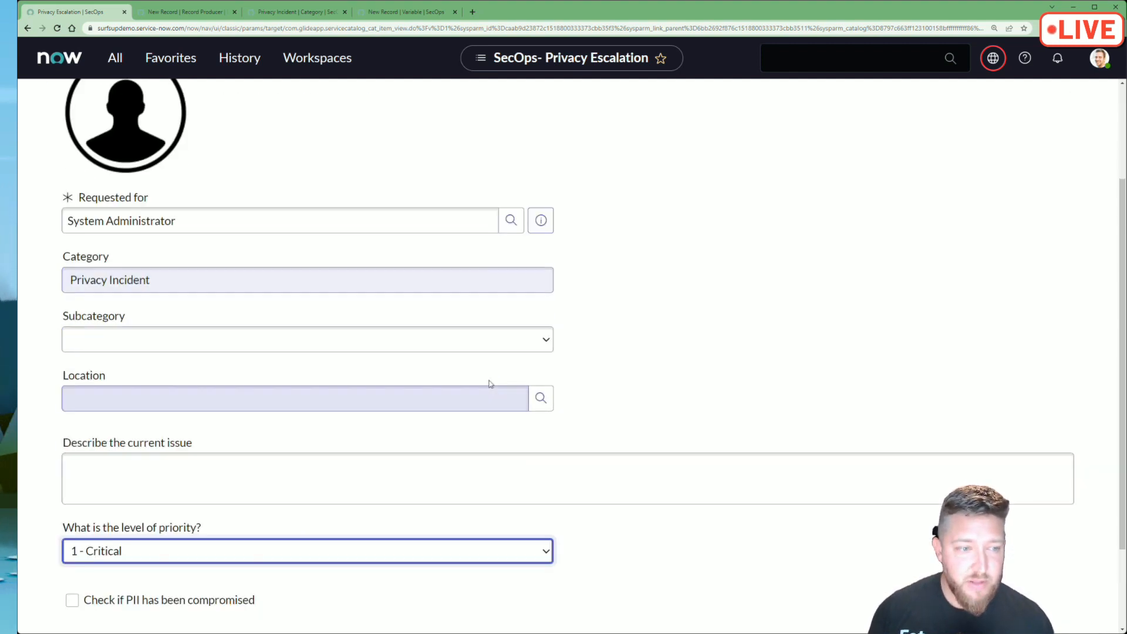
left_click(154, 392)
type("Test")
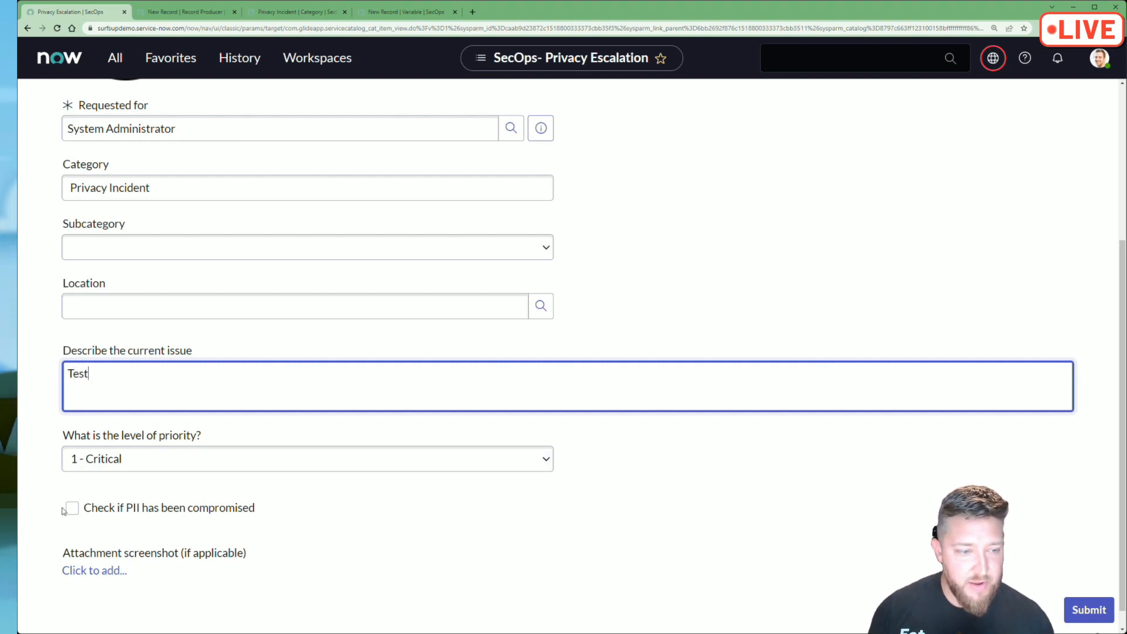
Submit the Privacy Escalation request without an attachment and highlight the security incident number in the confirmation.
left_click(86, 572)
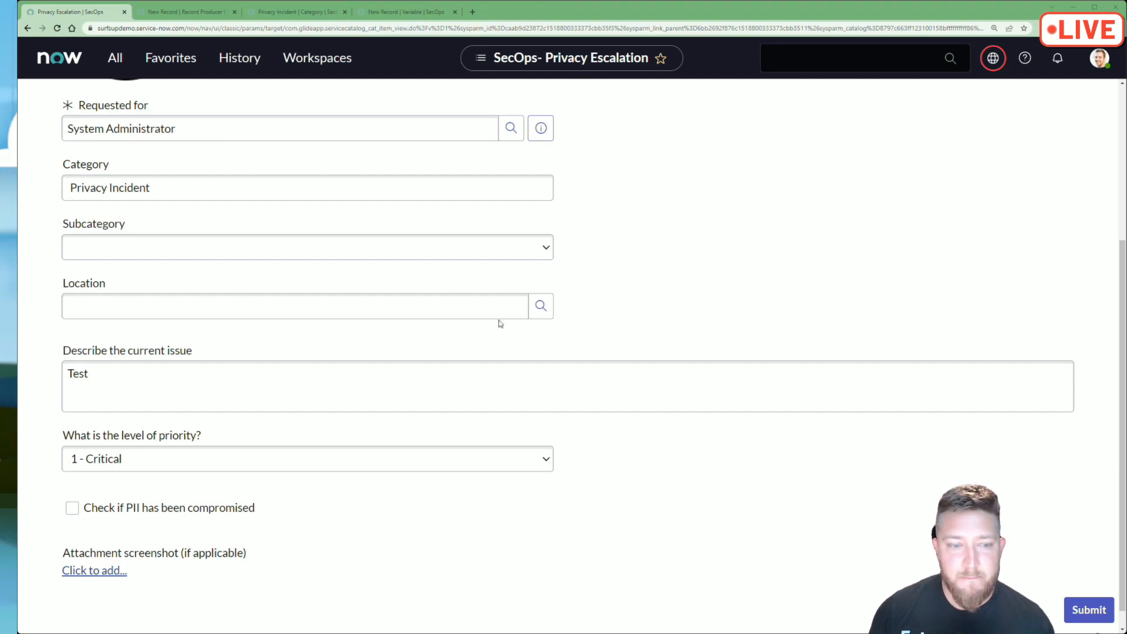
left_click(1082, 618)
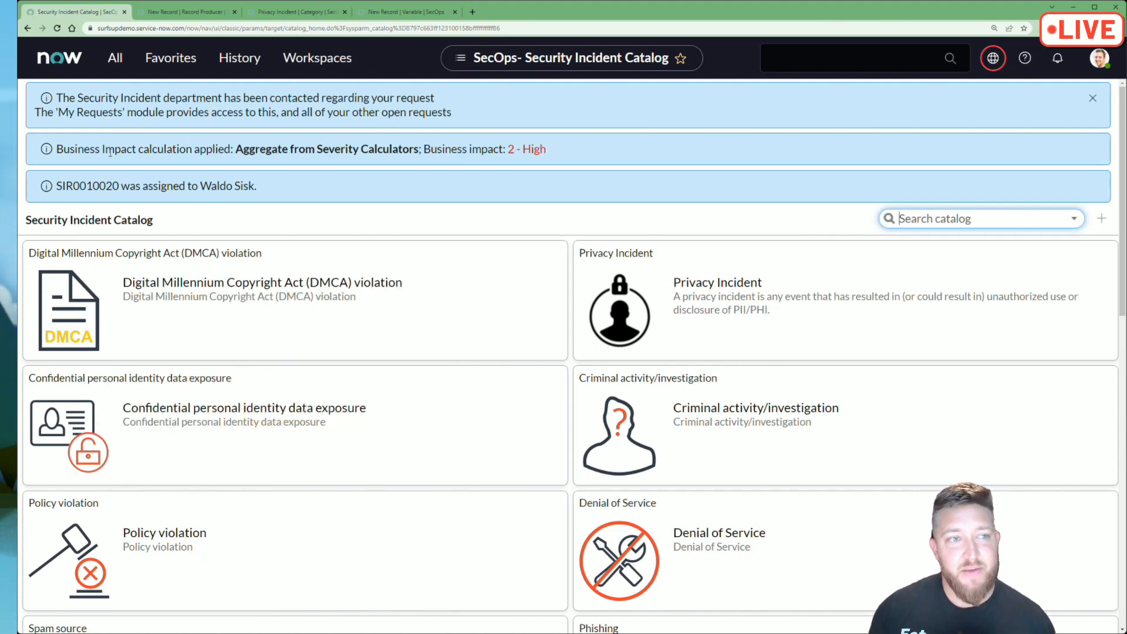
left_click_drag(58, 185, 122, 186)
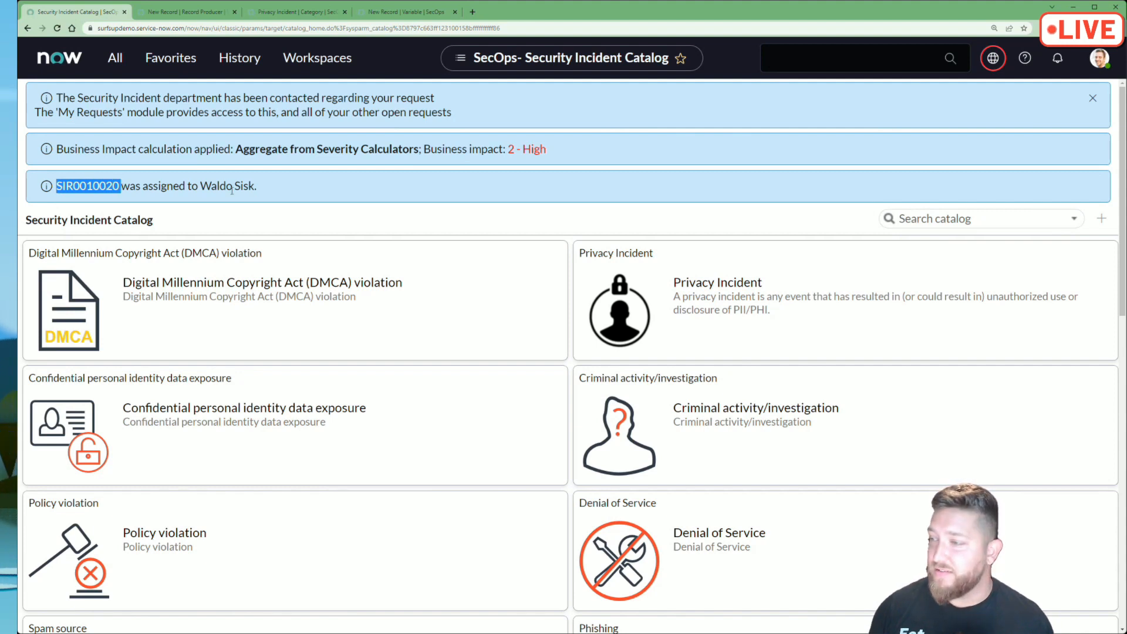